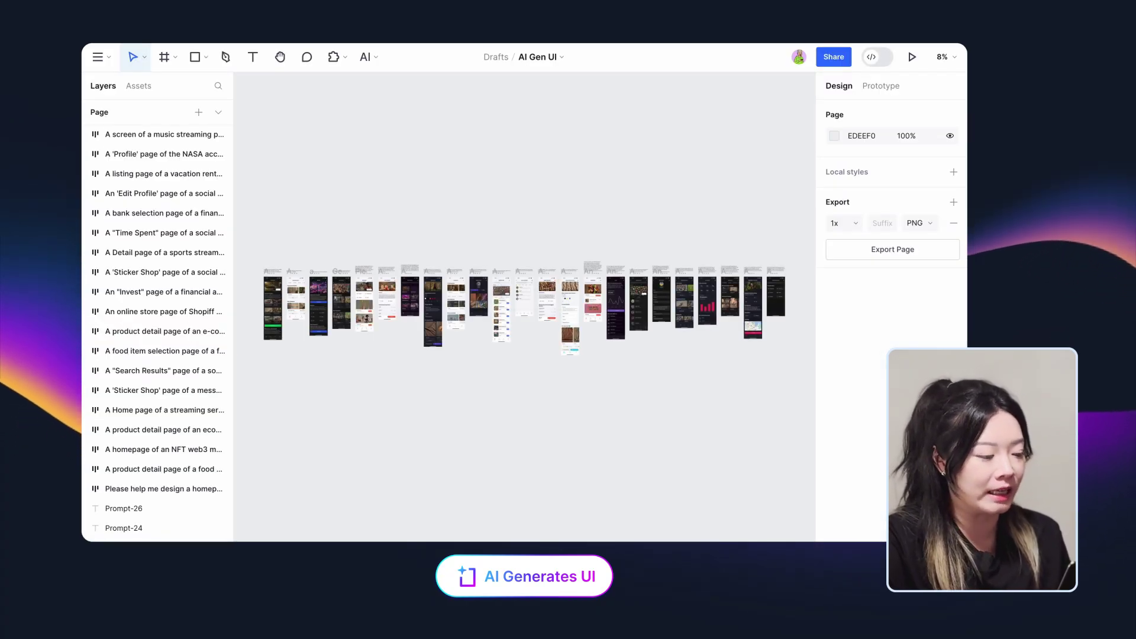
- Zoom in on the leftmost car-shop screen and scroll across the generated screens
left_click(275, 308)
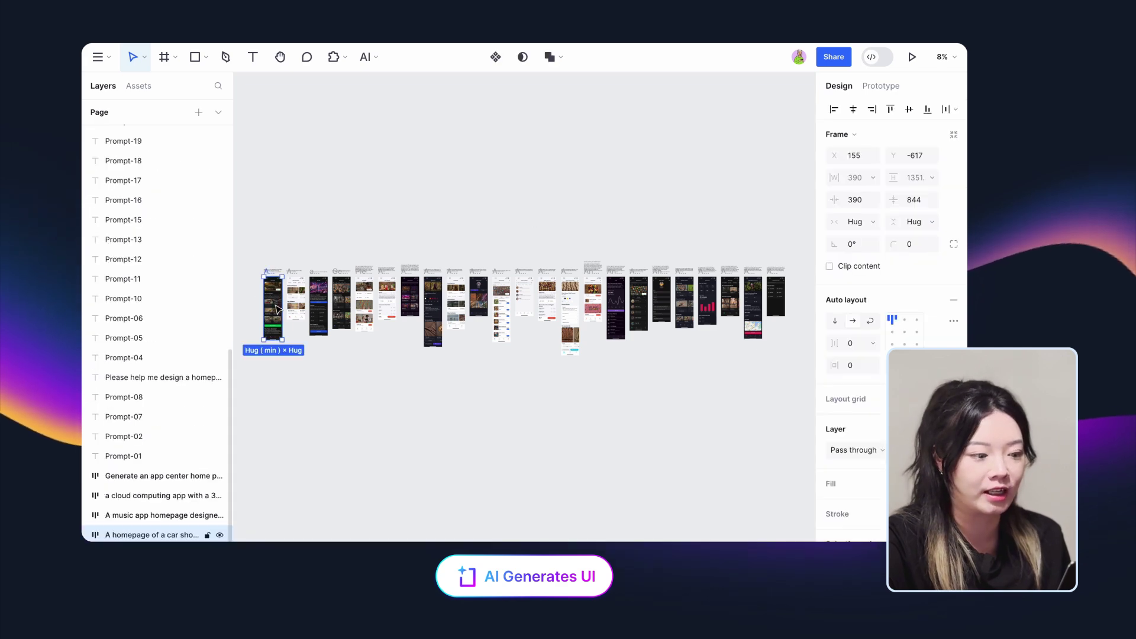
key("shift+2")
scroll(276, 309, "right", 3)
scroll(276, 308, "up", 2)
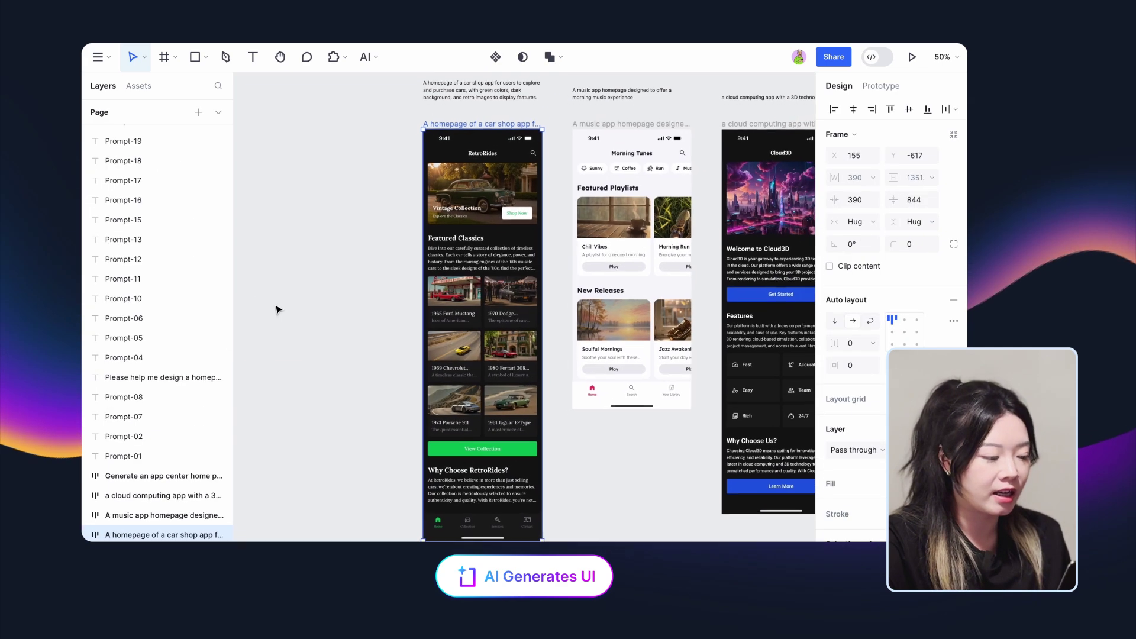
scroll(276, 309, "right", 6)
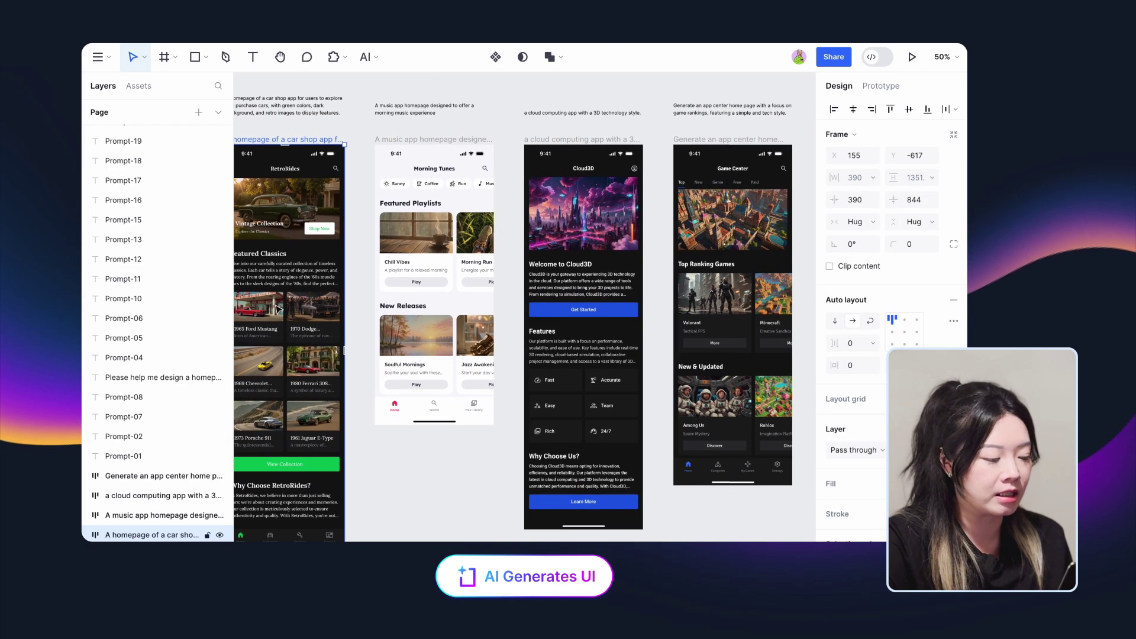
scroll(276, 309, "right", 7)
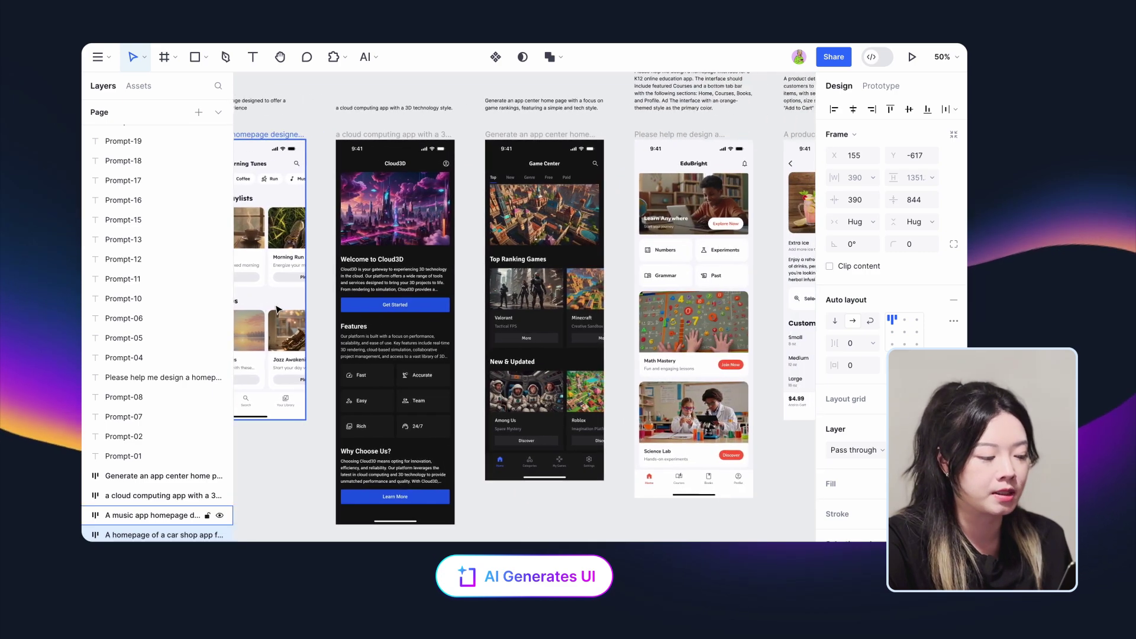
scroll(524, 357, "right", 5)
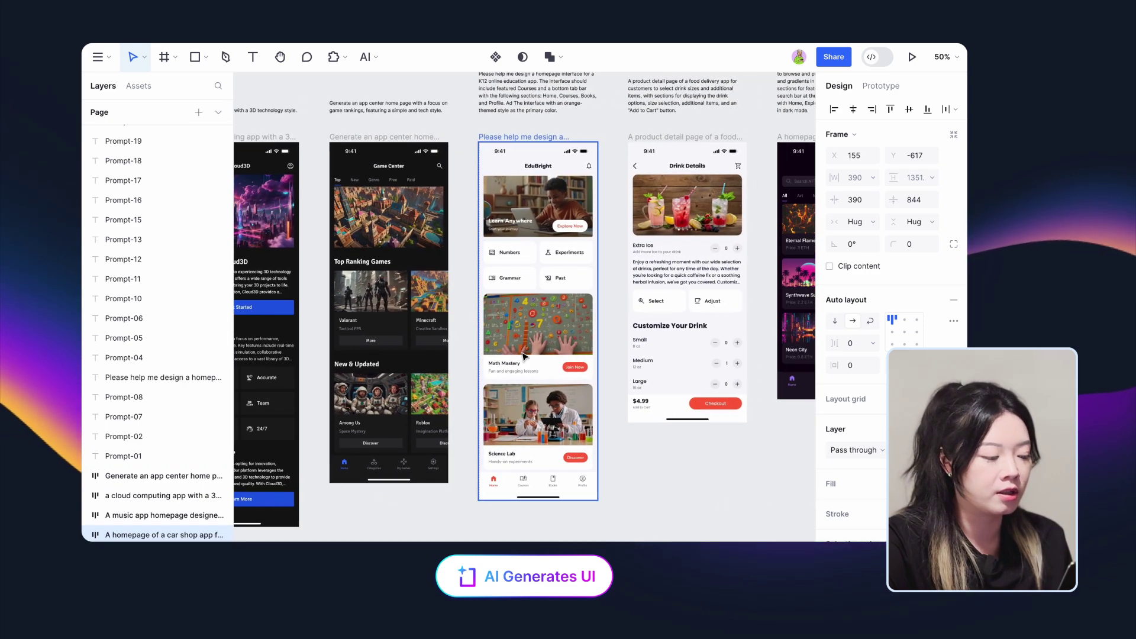
scroll(524, 356, "right", 6)
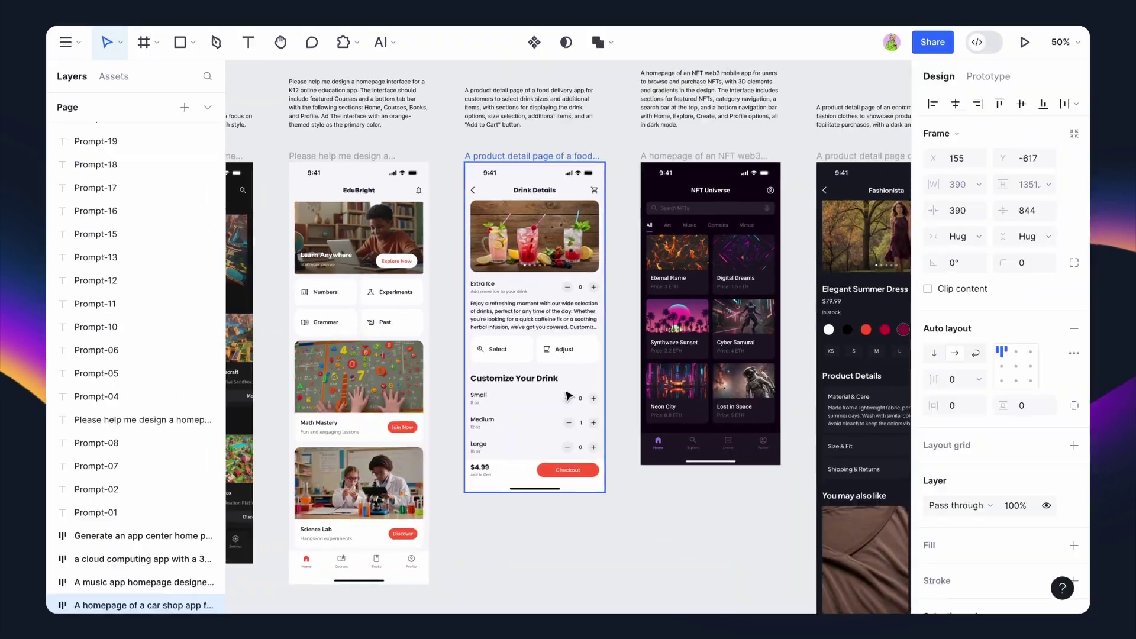
scroll(567, 395, "right", 6)
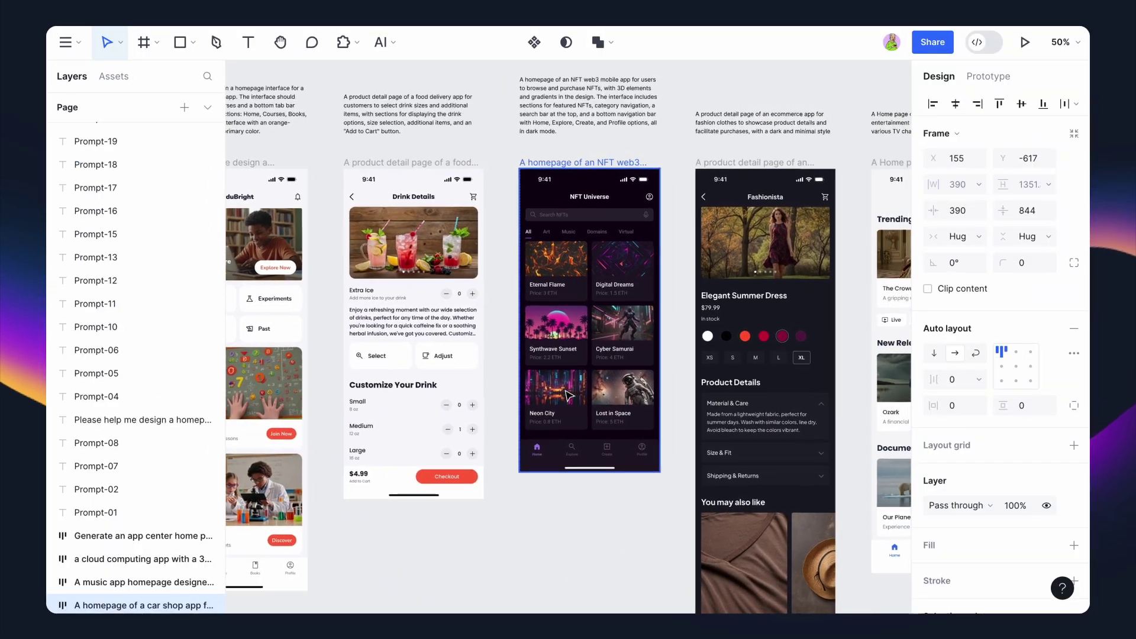
scroll(567, 395, "right", 7)
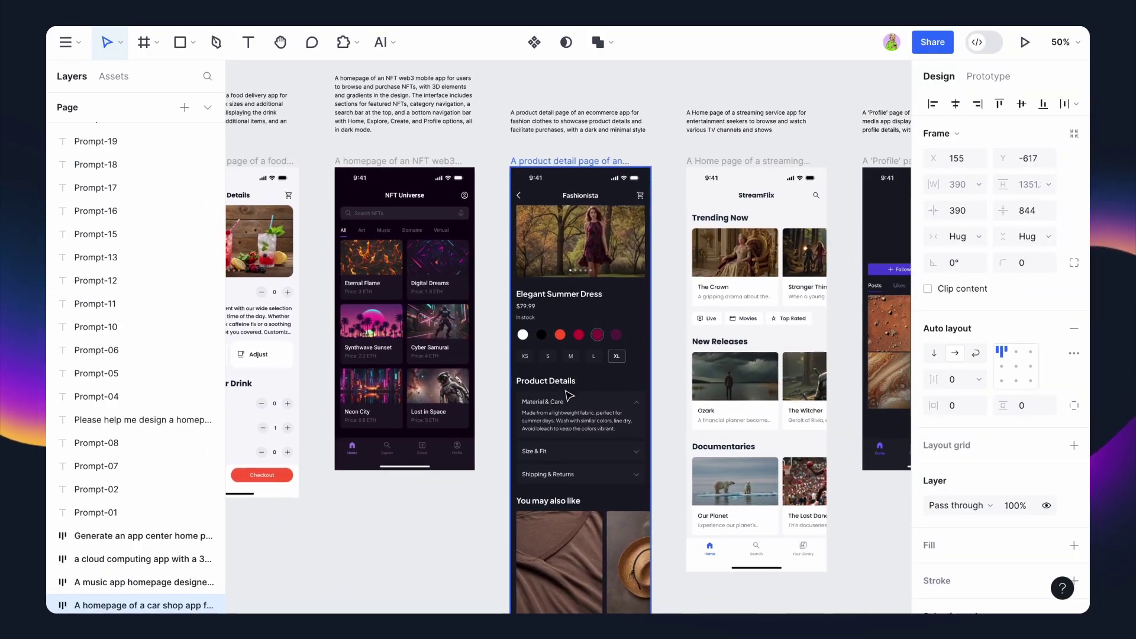
scroll(569, 395, "right", 2)
scroll(716, 308, "up", 5)
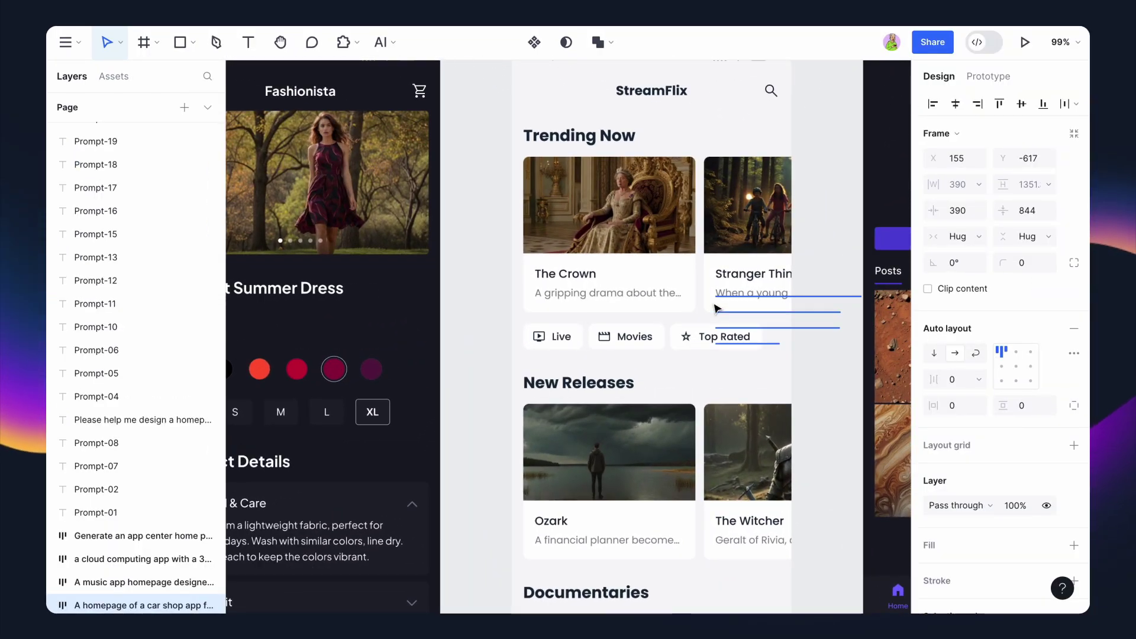
scroll(716, 307, "right", 9)
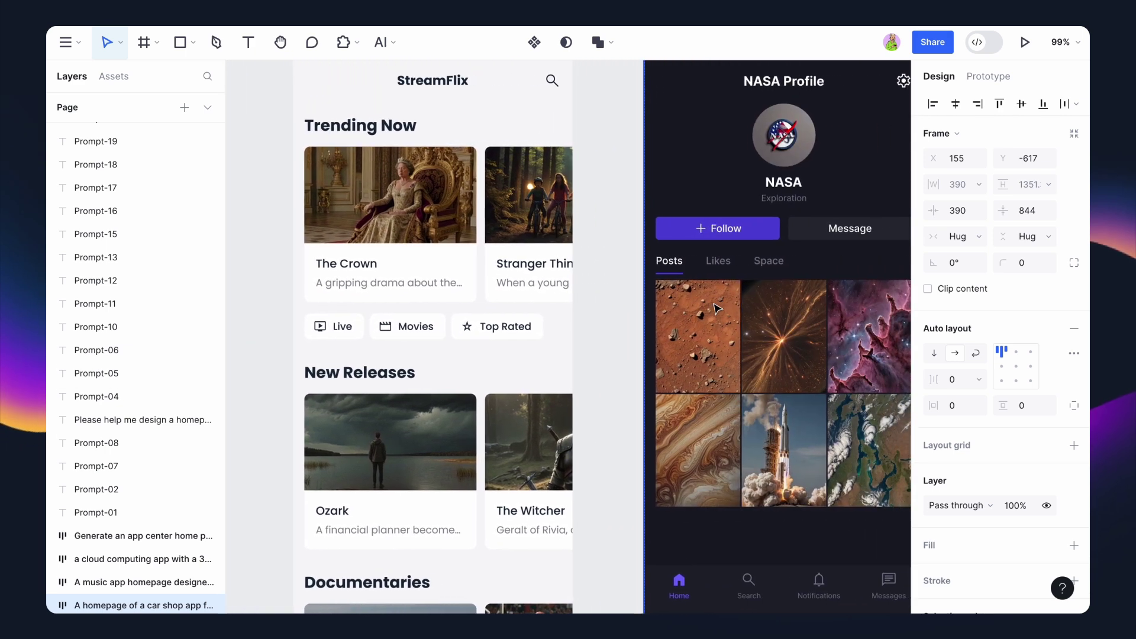
scroll(718, 308, "right", 1)
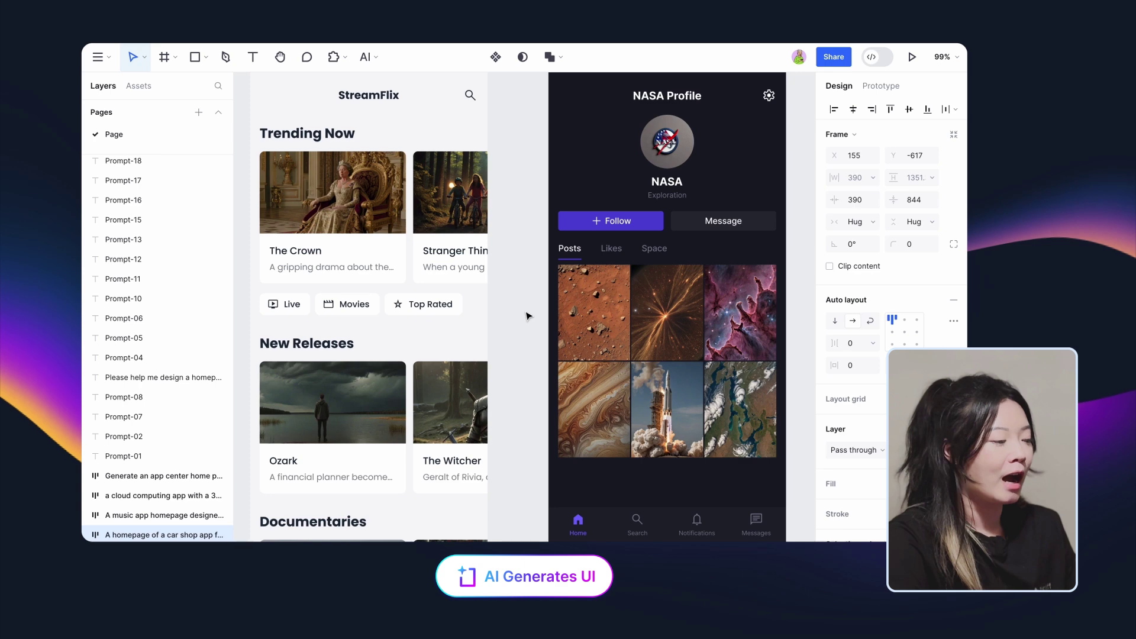
- Add Page 2 and start an AI Generates UI prompt for a Sportiff 'choose your team' page
left_click(200, 112)
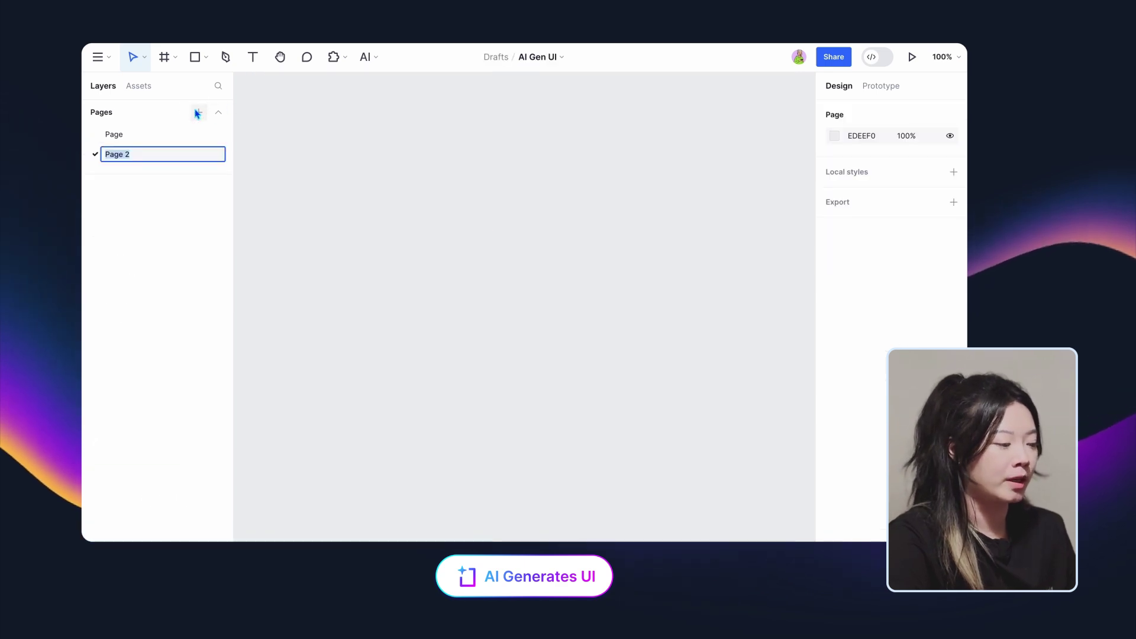
left_click(367, 61)
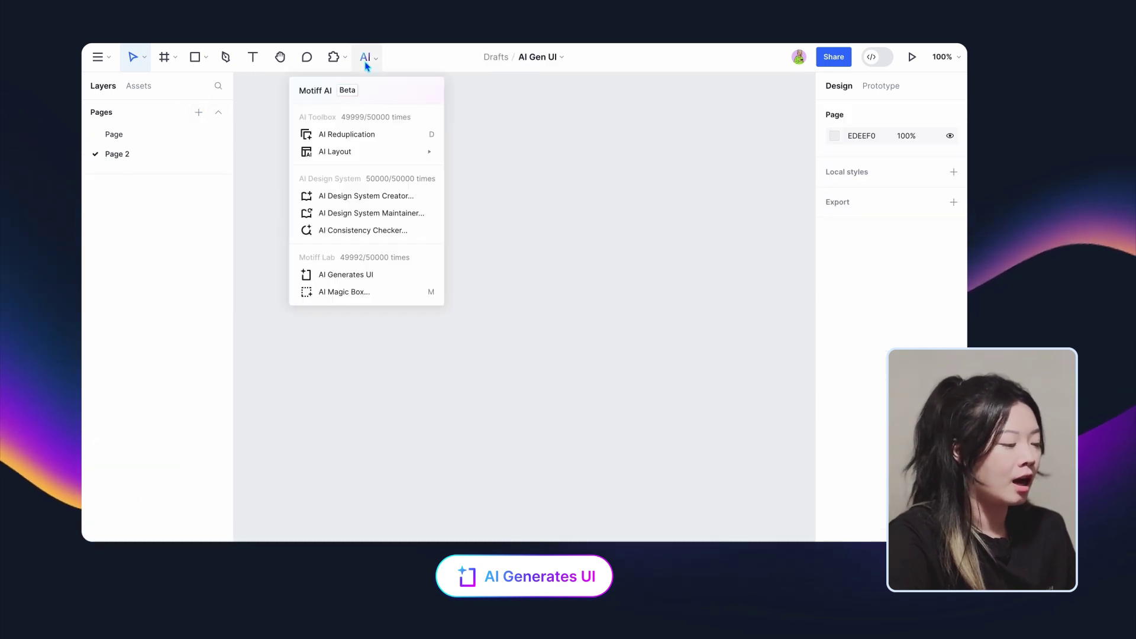
left_click(371, 274)
left_click_drag(520, 204, 838, 117)
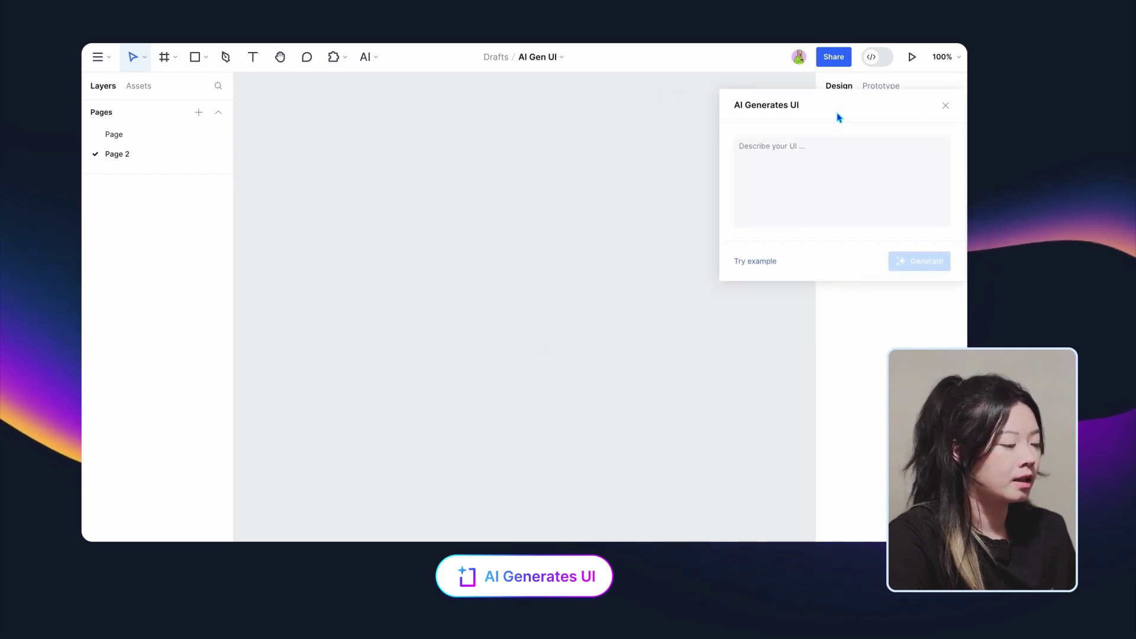
left_click(807, 156)
type("create a \"choose your team\" page for")
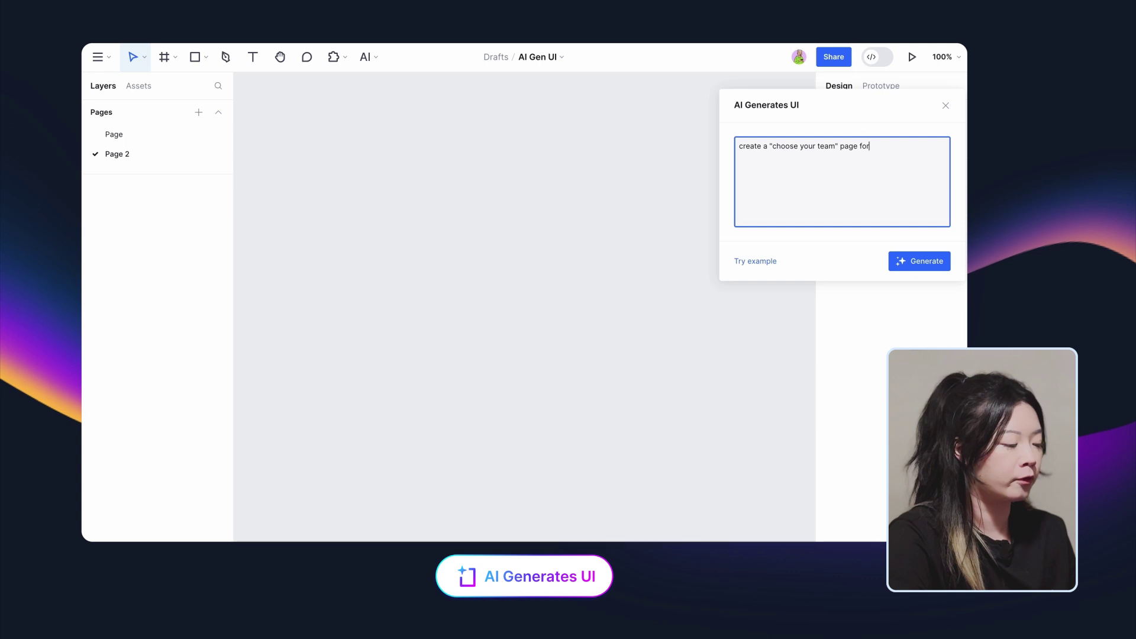
type(" Sportiff, an app for the European Cup.")
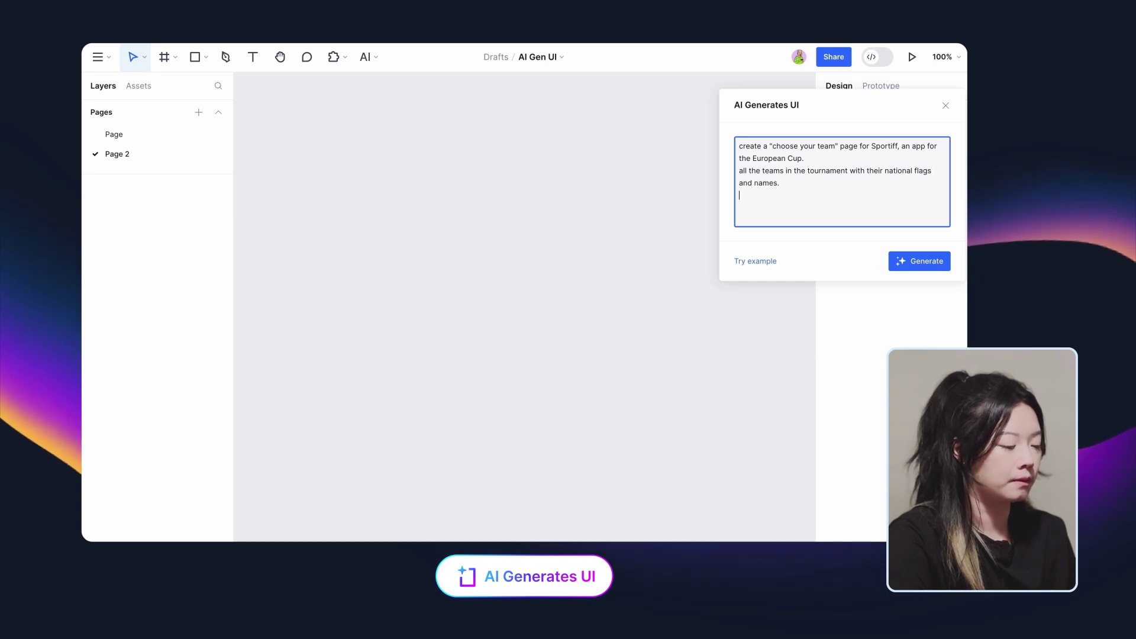
- Generate the Choose Your Team screen with nine European Cup flags and review it
left_click(946, 268)
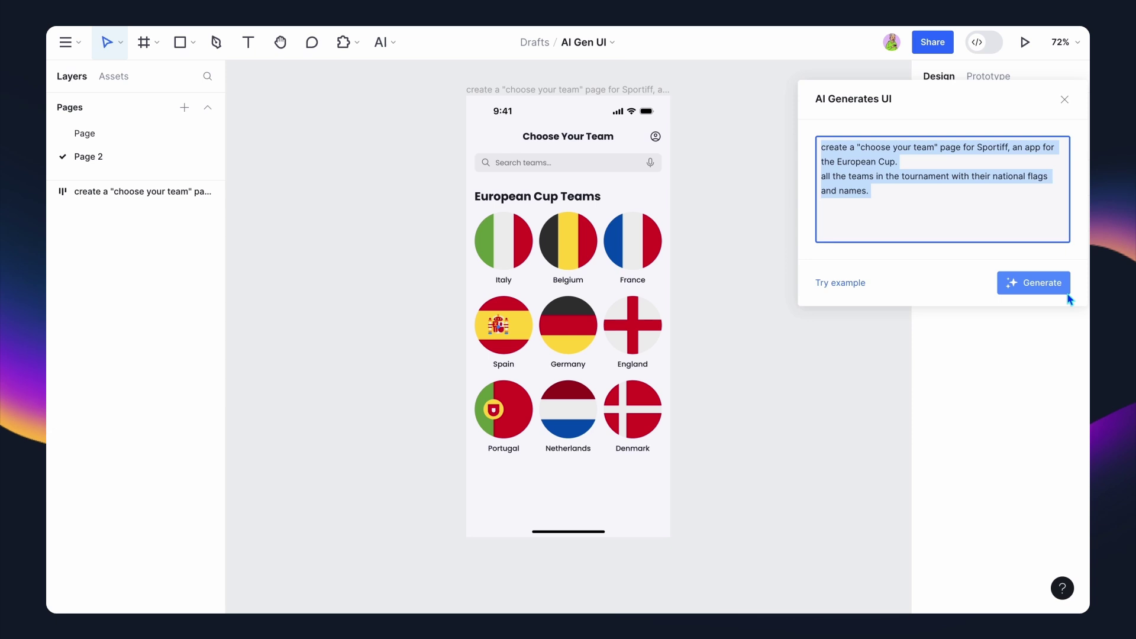
left_click(608, 350)
scroll(608, 349, "up", 3)
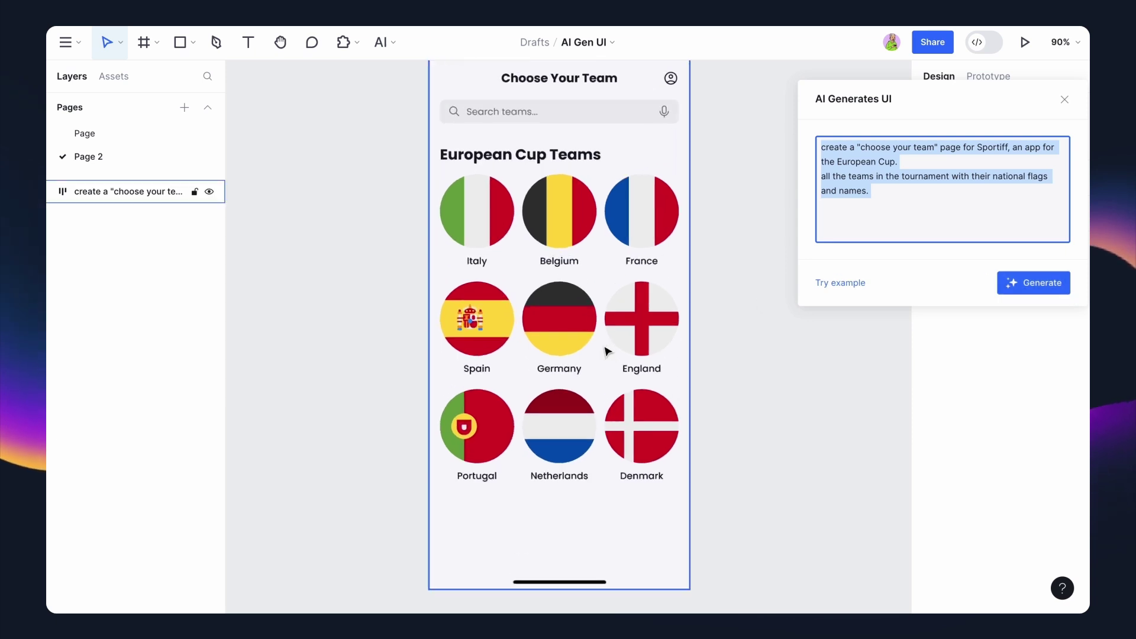
scroll(609, 349, "down", 2)
scroll(608, 350, "down", 1)
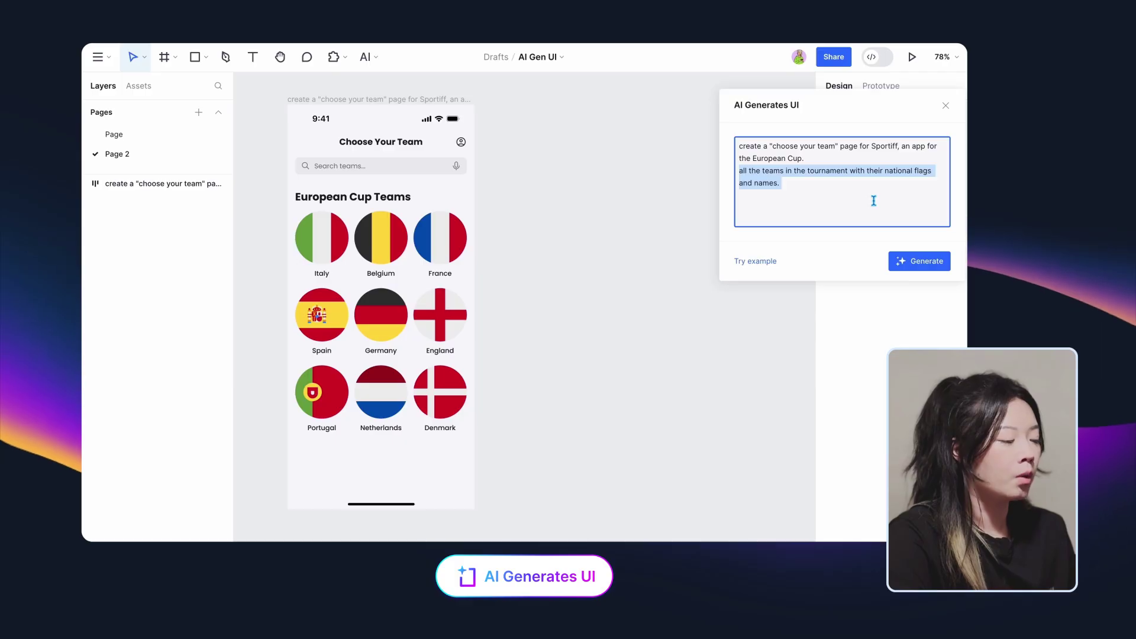
- Replace the prompt with the start of a detailed German team page description
key("ctrl+a")
key("BackSpace")
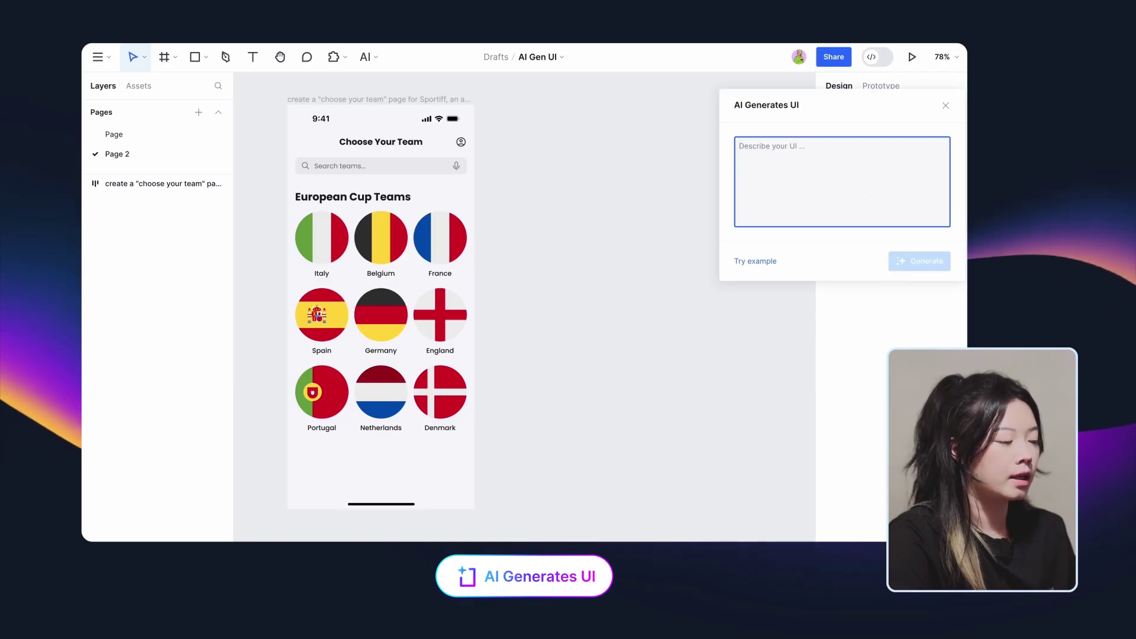
type("a detiale")
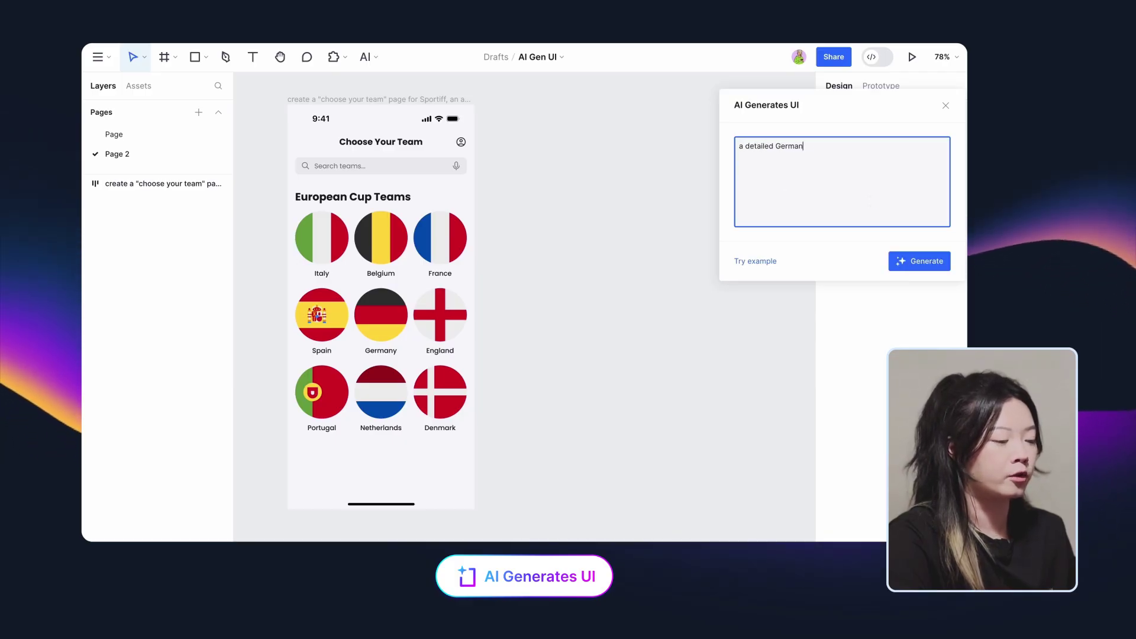
type("Sportiff.")
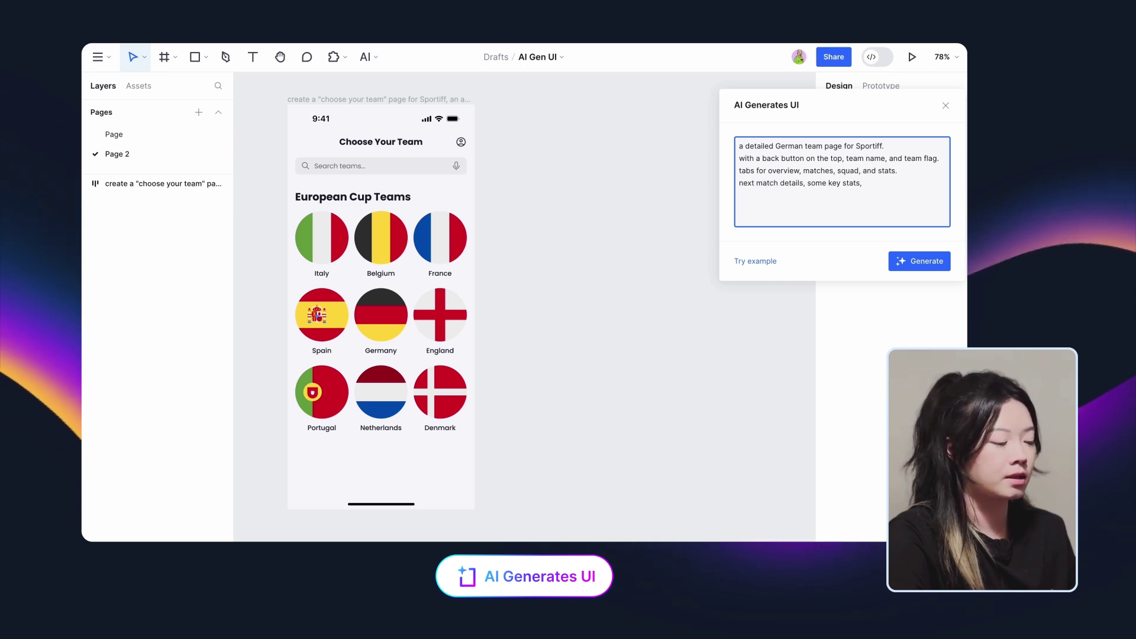
- Generate the detailed German team page for Sportiff
left_click(944, 267)
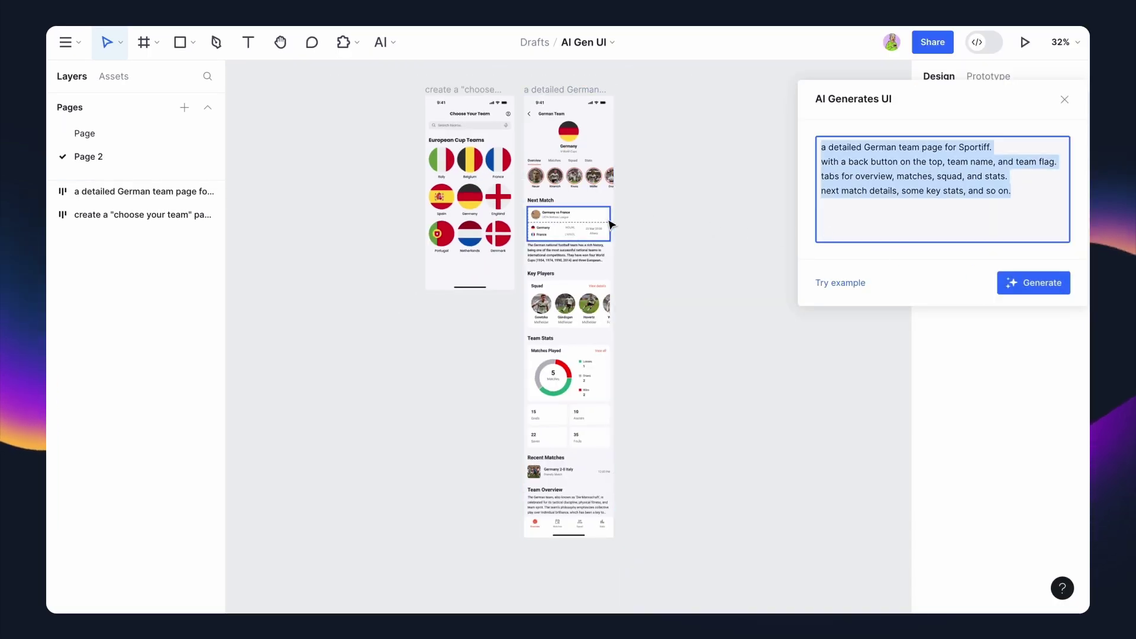
scroll(610, 222, "up", 6)
scroll(609, 221, "left", 2)
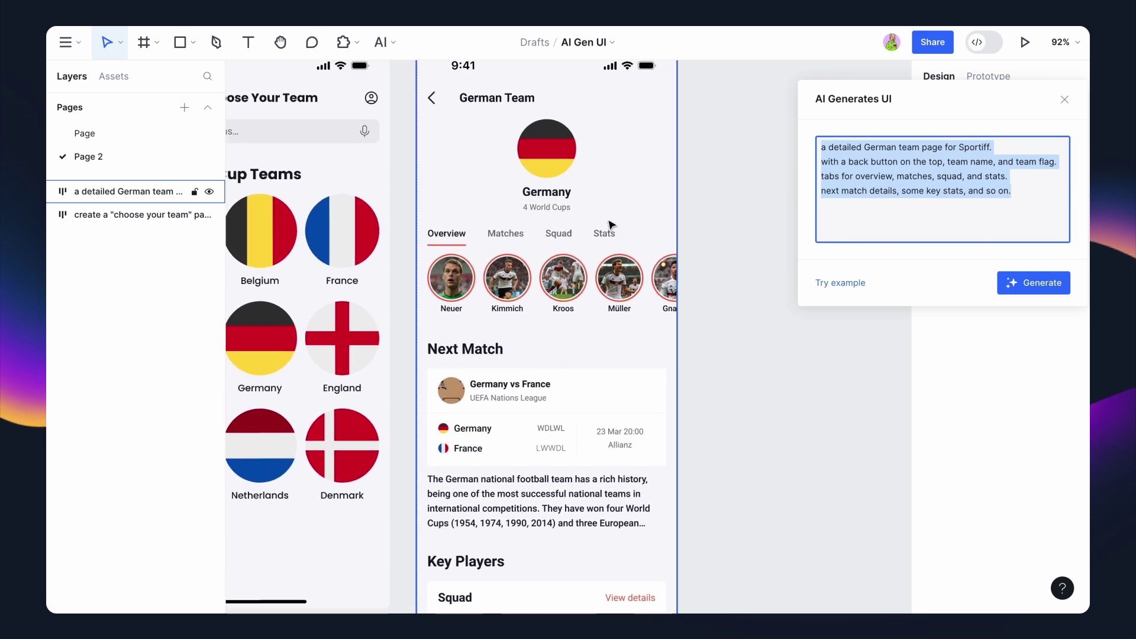
- Add 'green theme color, and an ESPN-like font.' to the prompt and regenerate the team page
scroll(609, 224, "down", 7)
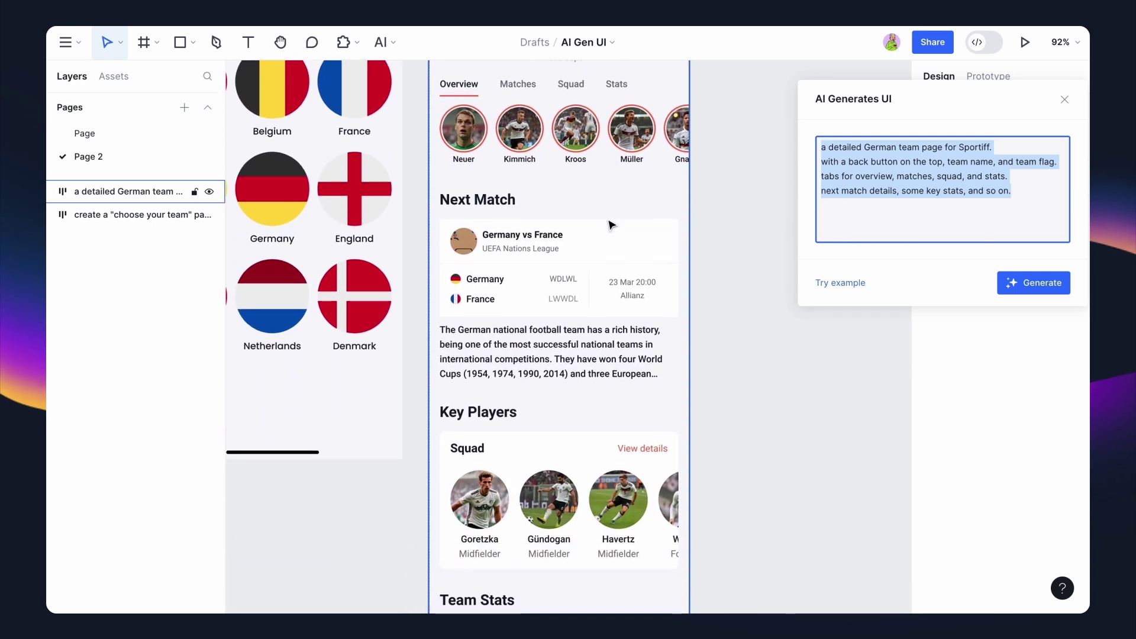
scroll(609, 223, "down", 4)
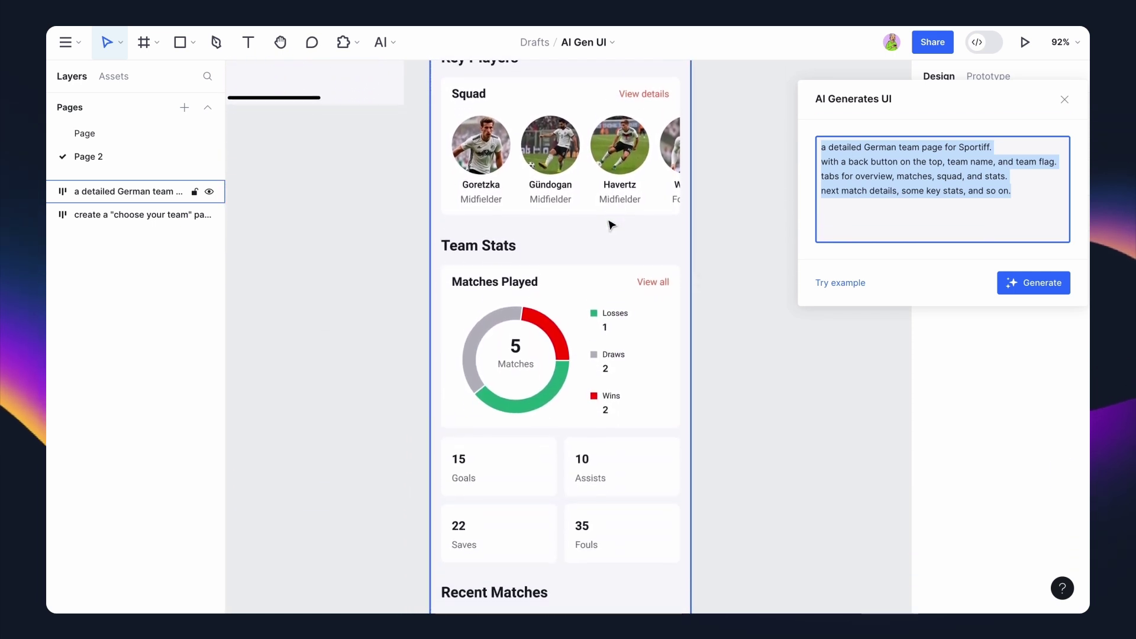
scroll(609, 224, "down", 4)
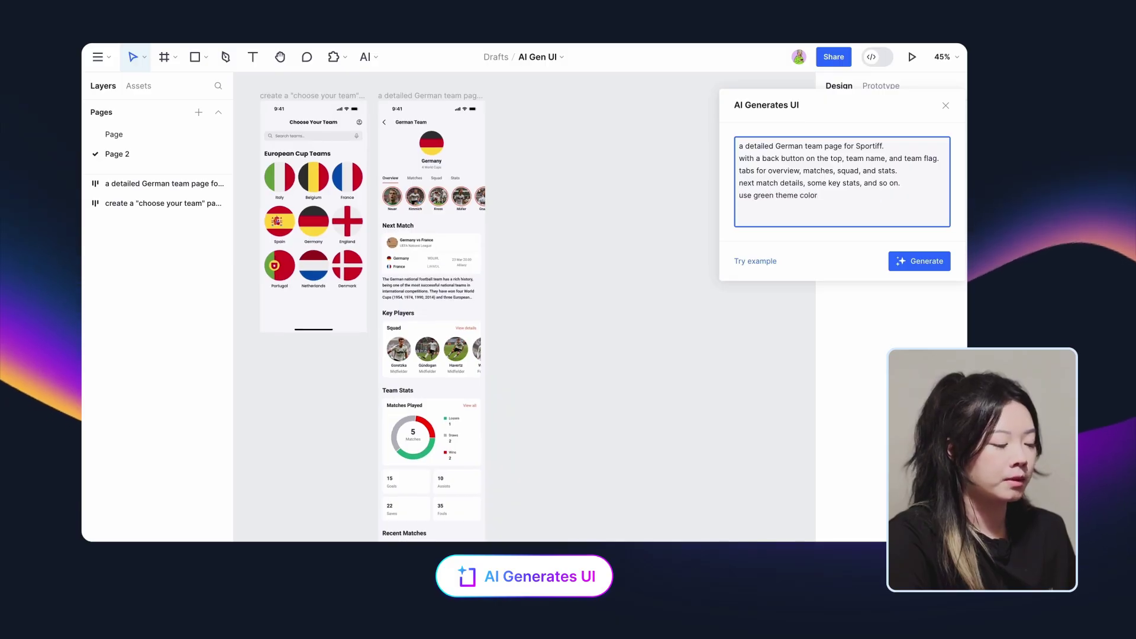
type("ESPN-like font.")
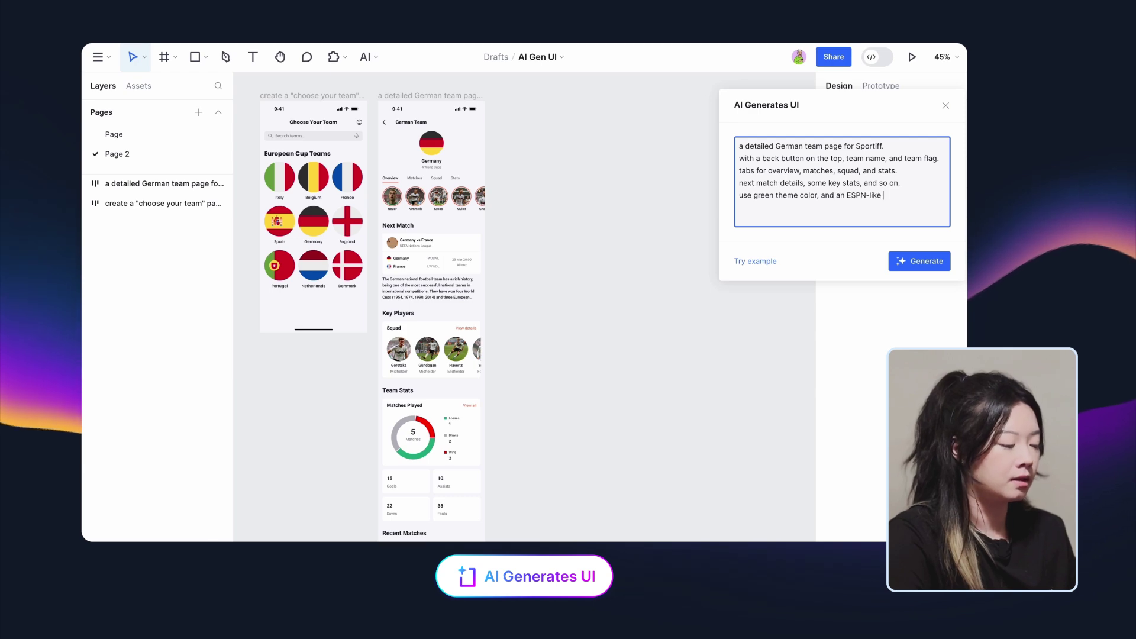
left_click(927, 260)
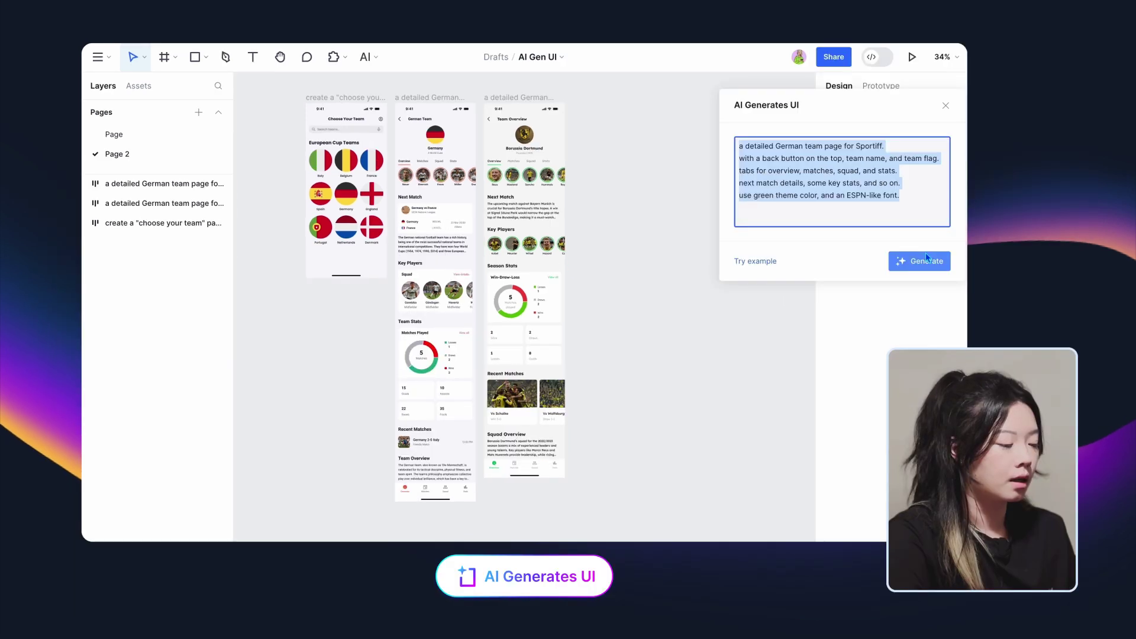
- Add 'switch to dark mode.' on a new prompt line and generate the dark German team page
left_click(1029, 209)
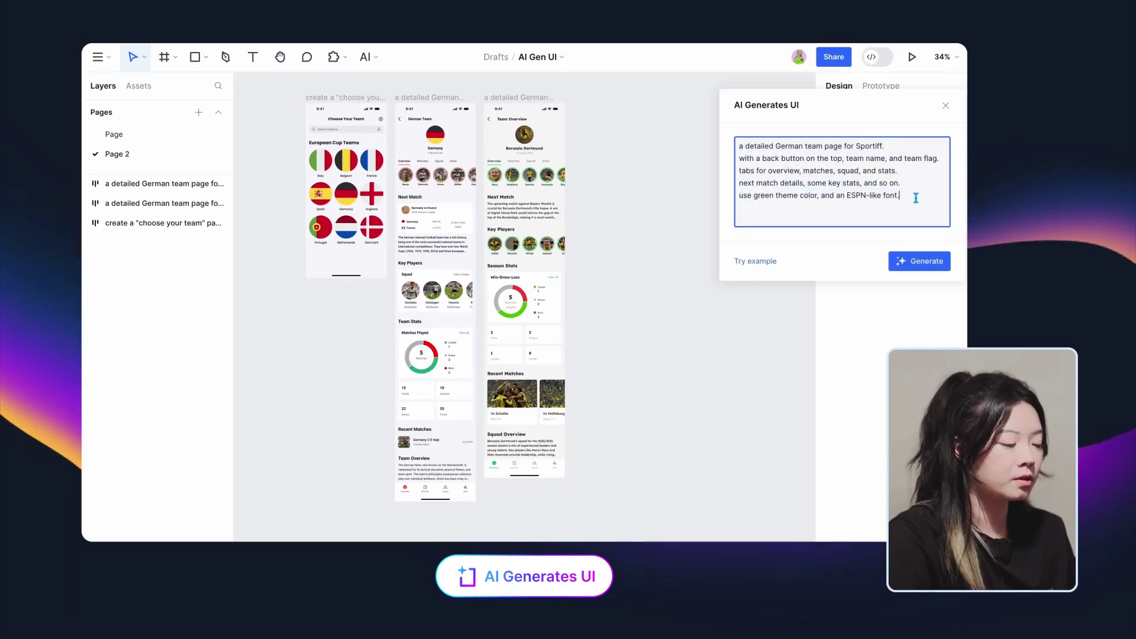
key("Return")
type("swi")
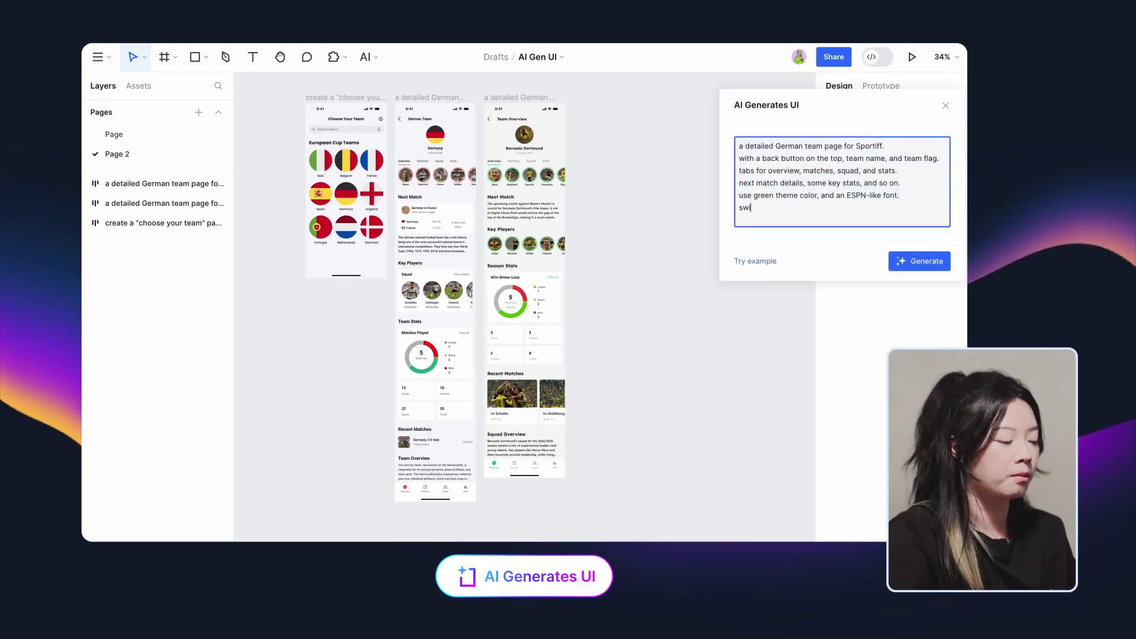
type("tch to dark mode.")
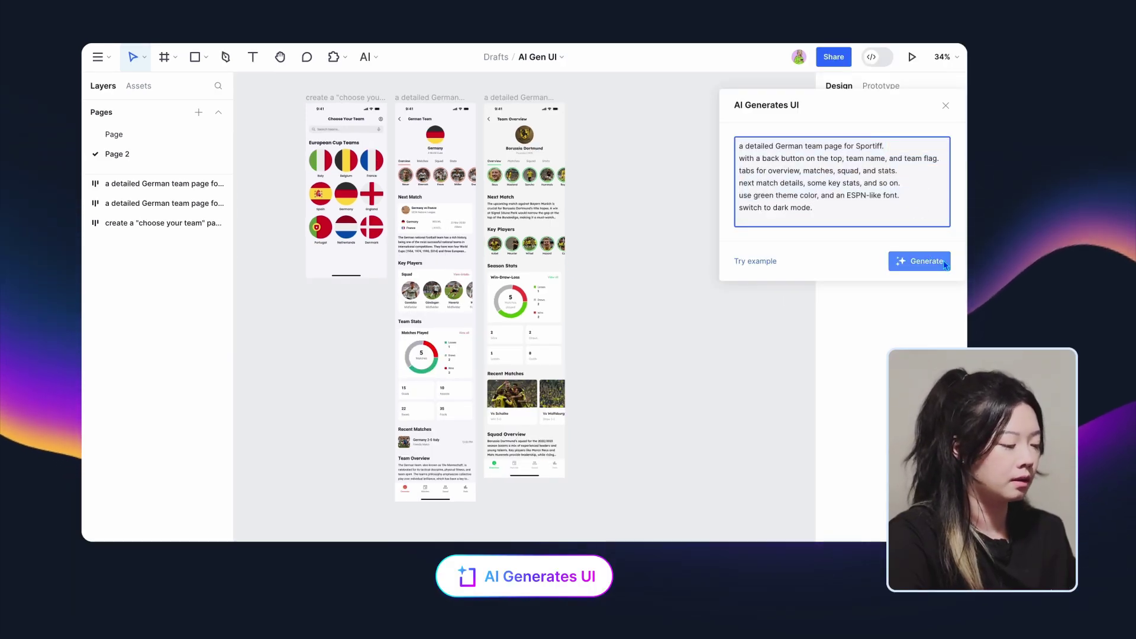
left_click(945, 265)
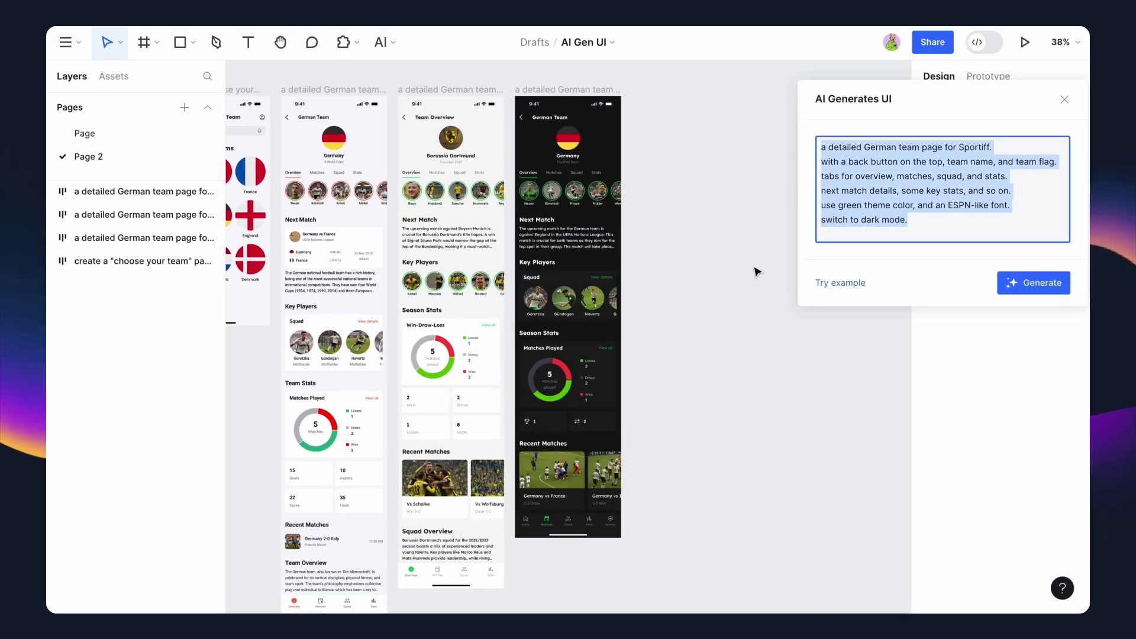
scroll(490, 295, "up", 5)
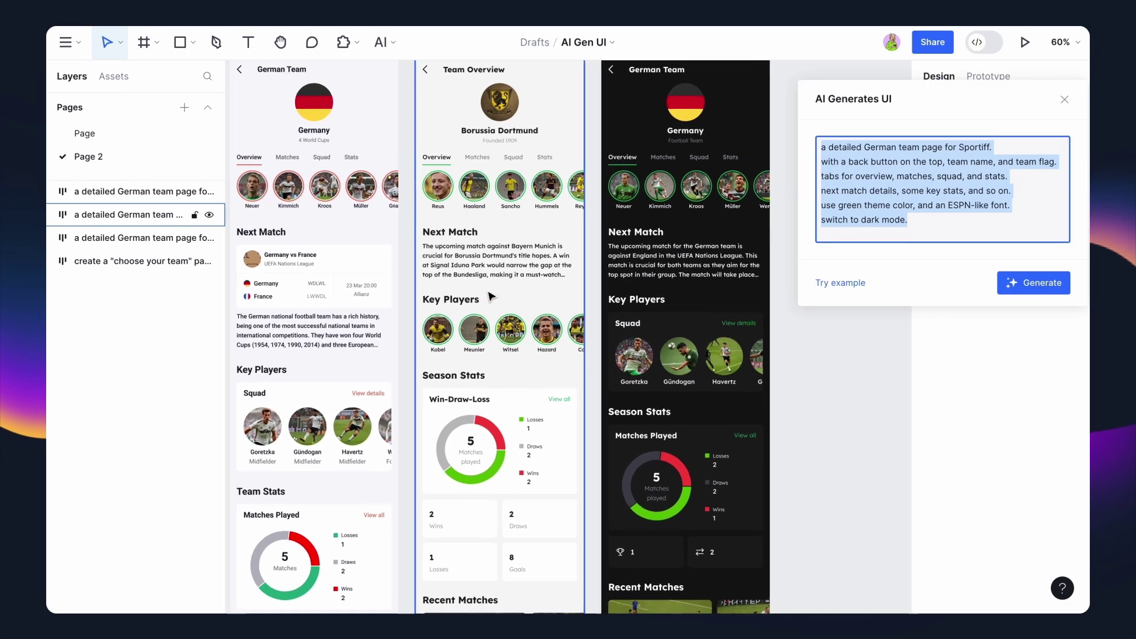
scroll(490, 296, "up", 2)
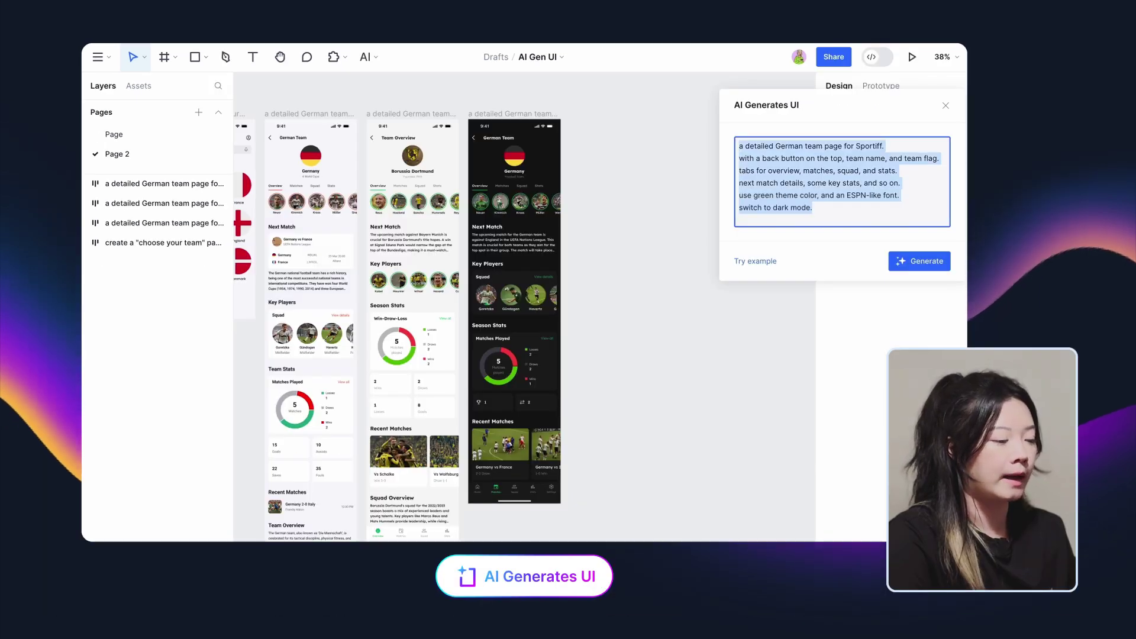
- Generate a live-streaming screen with real-time comments in dark mode, green theme and ESPN-like font
key("BackSpace")
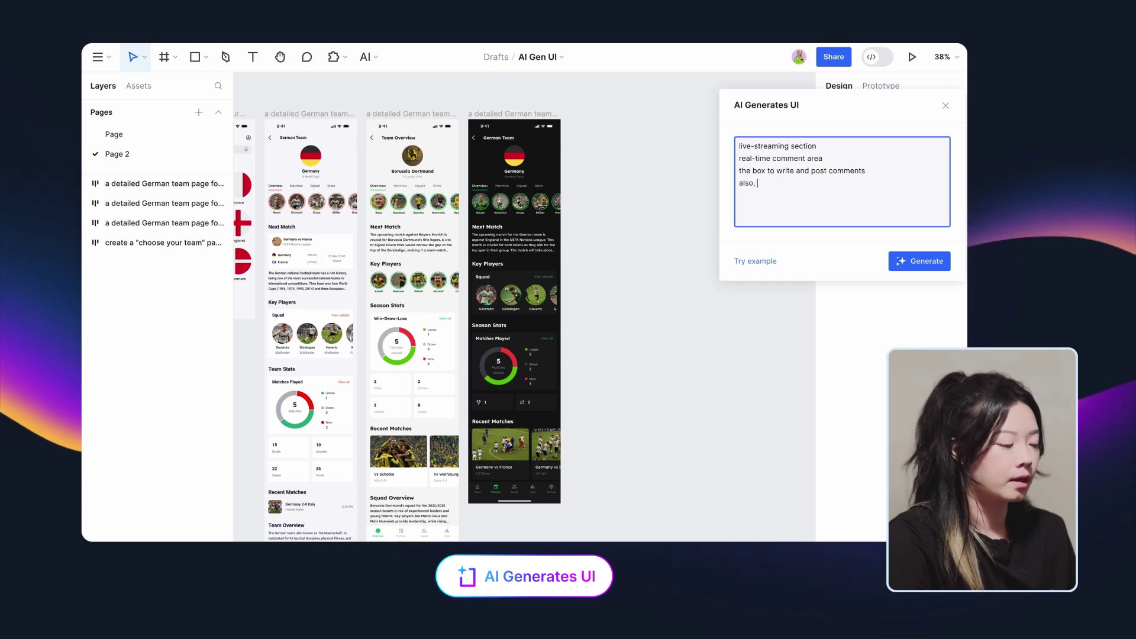
type("rk mode, a green theme color,")
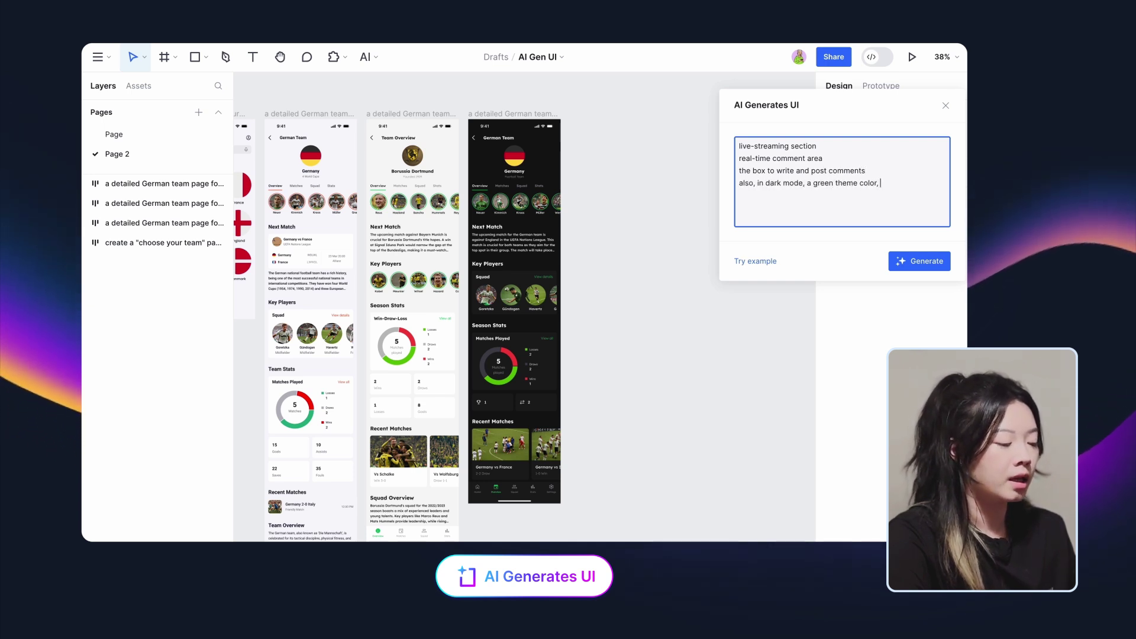
type(" and an ESPN-like f")
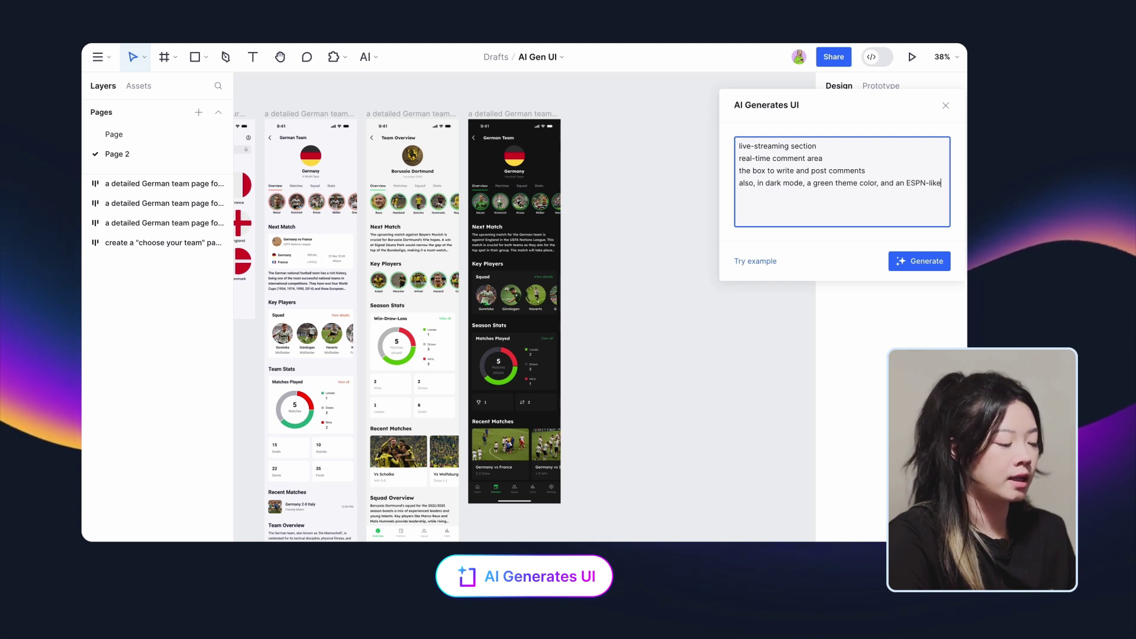
type("ont.")
left_click(925, 262)
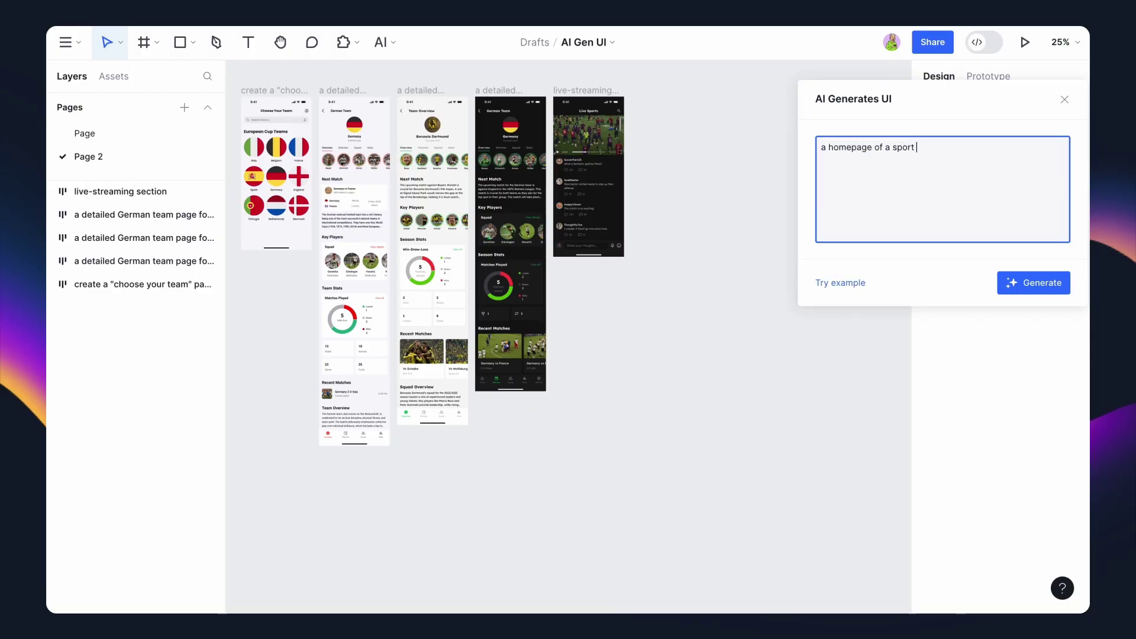
- Generate the Sportiff homepage, European Cup news page and search result page
type("ey in Group F. at the bottom, a navigation bar with icons of Home, Matches, News, and Stats. also, in dark mode, a green theme, and an ESPN-like font.")
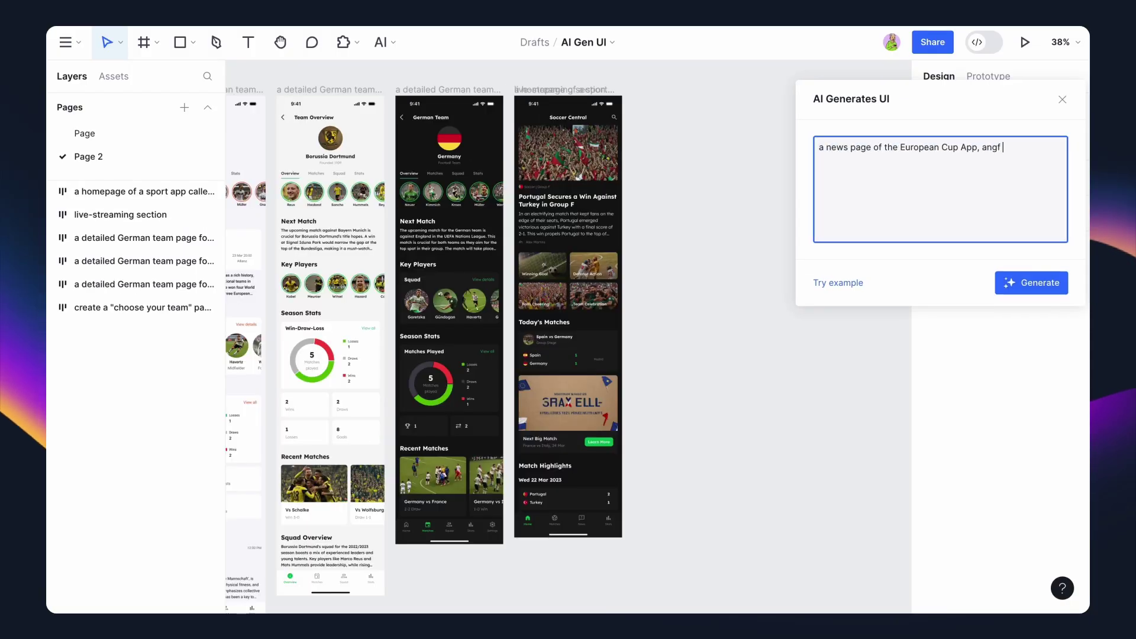
type("the page has the latest news of european cup game, includes articles, images, and videos. at the bottom, a navigation bar with icons of Home, Matches, News, and Stats. also, in dark mode, a green theme color, and an ESPN-like font")
left_click(1031, 283)
type("a search result page of the european cup app, and the name of the app is Sportiff. the page has the following sections: search box with the spain entered, game schedules of the Spain team, the hot articles and videos section related to the spain team.")
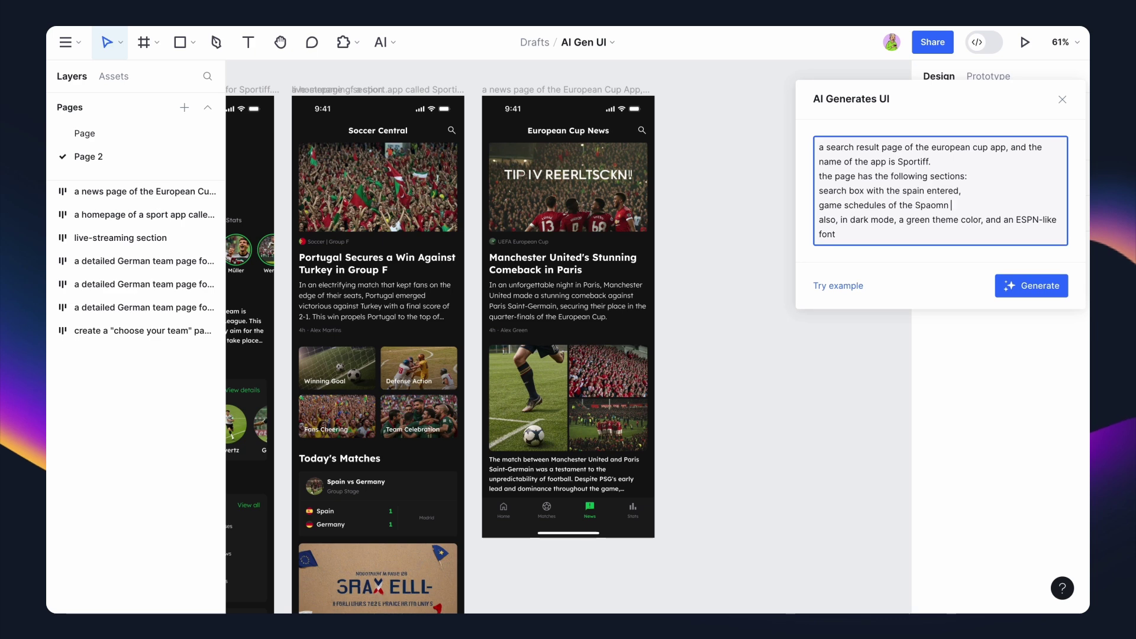
left_click(1012, 316)
- Generate the matches schedule, article and group points table pages
type("matches schedule page of the european cup app, and the app name is Sportiff. with the following sections: tabs for \"Yesterday\", \"Today\", and \"upcoming\" matches. today matches with real data of today's european cup matches. at the bottom, a navigation bar with icons of Home, Matches, News, and Stats.")
left_click(1003, 335)
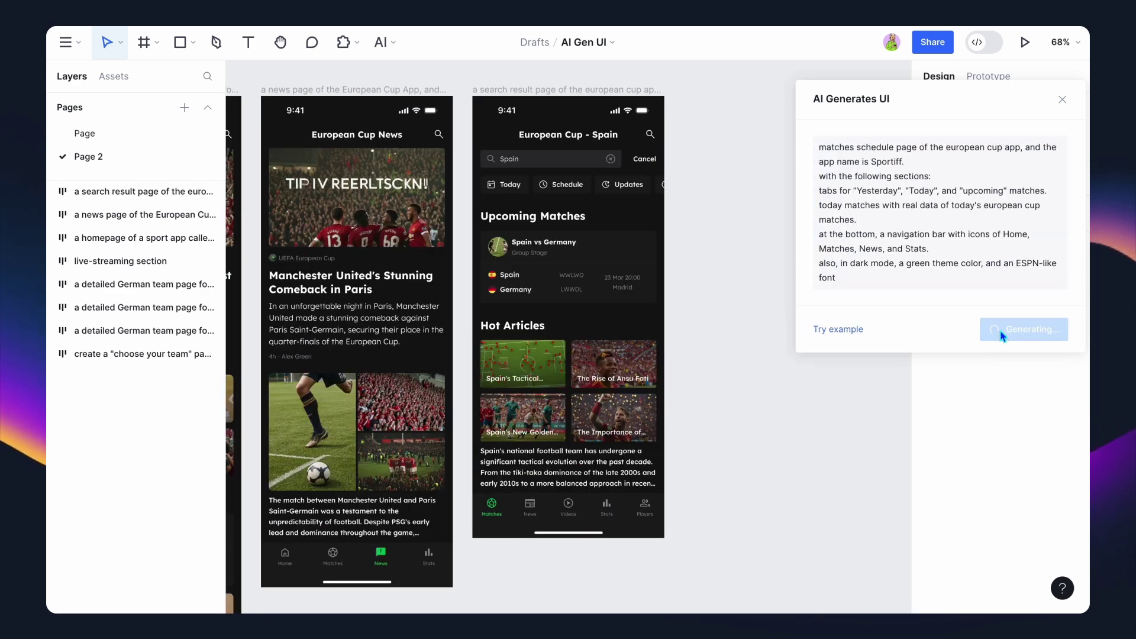
left_click_drag(912, 249, 817, 190)
type("an article page of the european cup app, and the app name is Sportiff.")
left_click(1024, 282)
type("a points table of different groups in the european cup app, and the app name is Sportiff. at the bottom, a navigation bar with icons of Home, Matches, News, and Stats.")
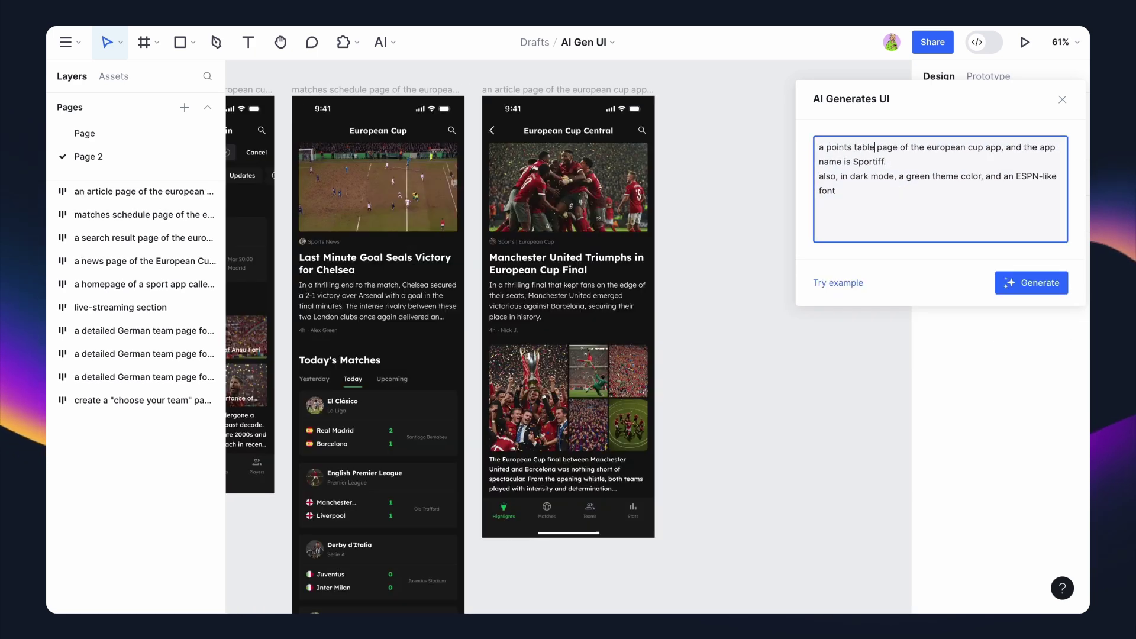
left_click(1028, 289)
- Generate the scorers leaderboard, assist leaders and player profile pages
key("ctrl+a")
type("a leaderboard page of the european cup app, and the app name is Sportiff. at the bottom, a navigation bar with icons of Home, Matches, News, and Stats. also, in dark mode, a green theme color, and an ESPN-like font")
left_click(1032, 282)
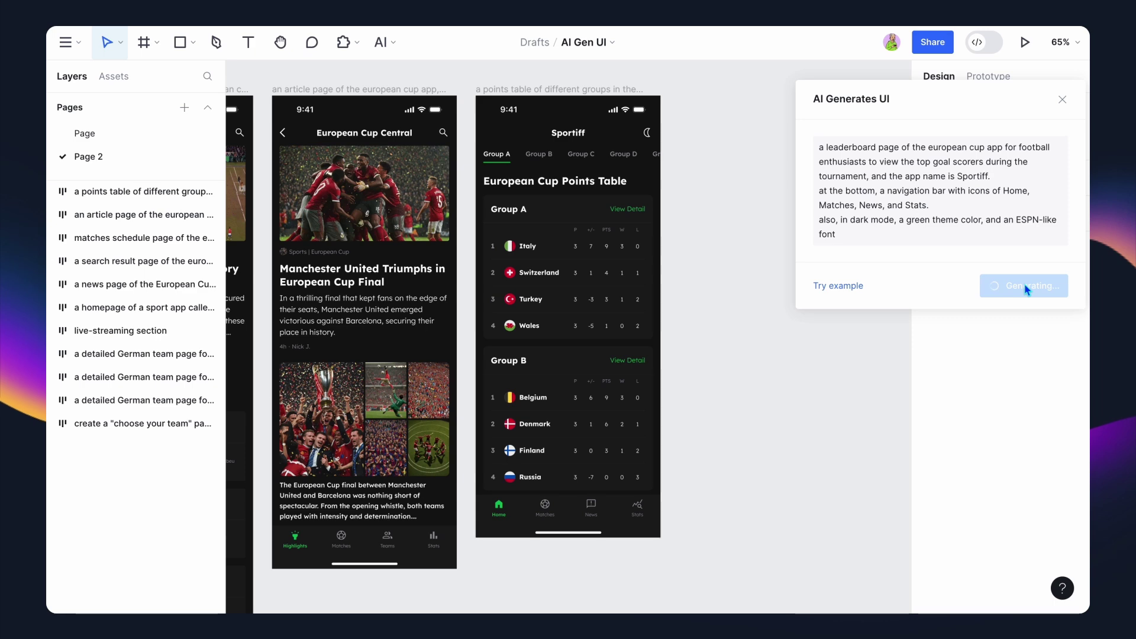
left_click(916, 148)
type("to view the top players in assists during the tournament")
left_click(1029, 284)
type("a players profile page of the european cup app for football enthusiasts to view player details and statistics, with sections including player overview,personal information,upcoming matches, news,key stats, and related players")
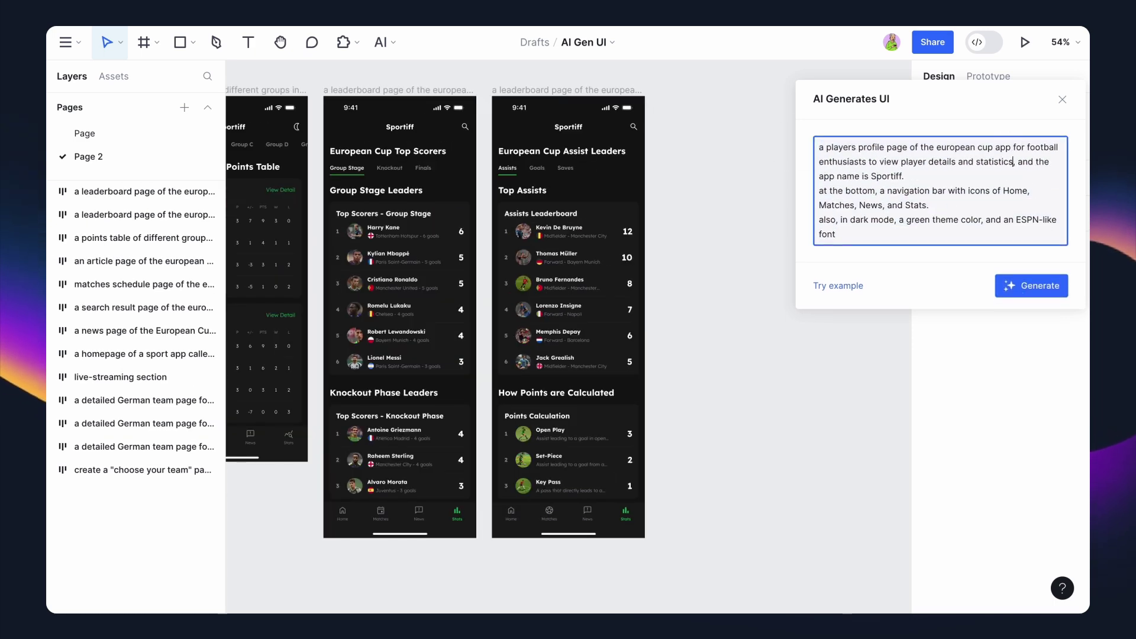
left_click(1027, 285)
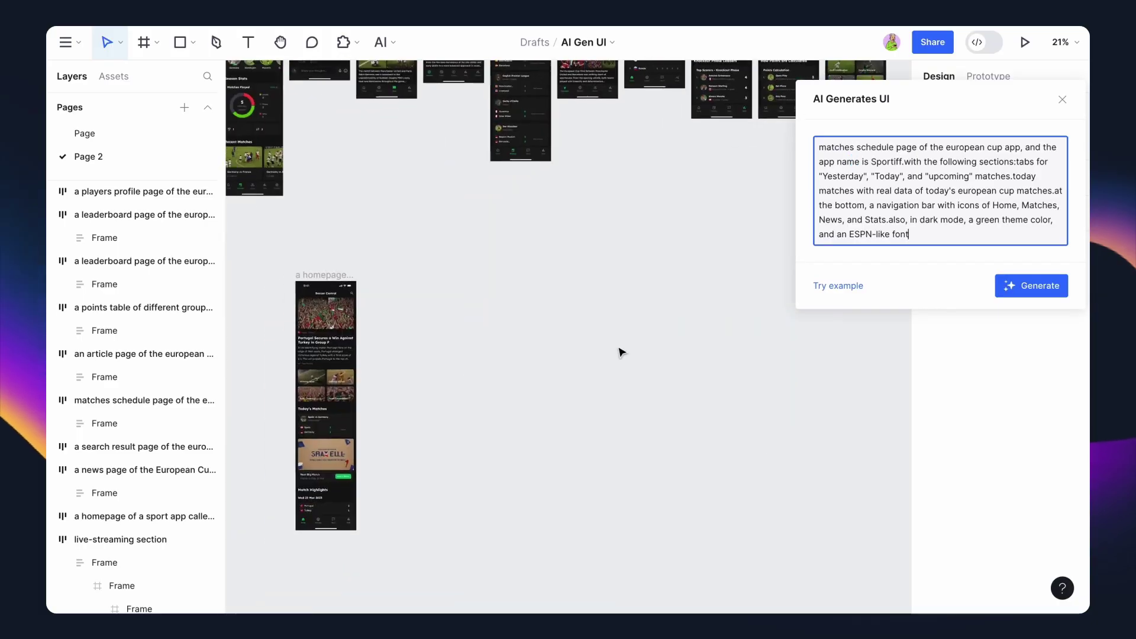
- Regenerate the European Cup Schedule page with Yesterday, Today and Upcoming tabs
left_click(1028, 286)
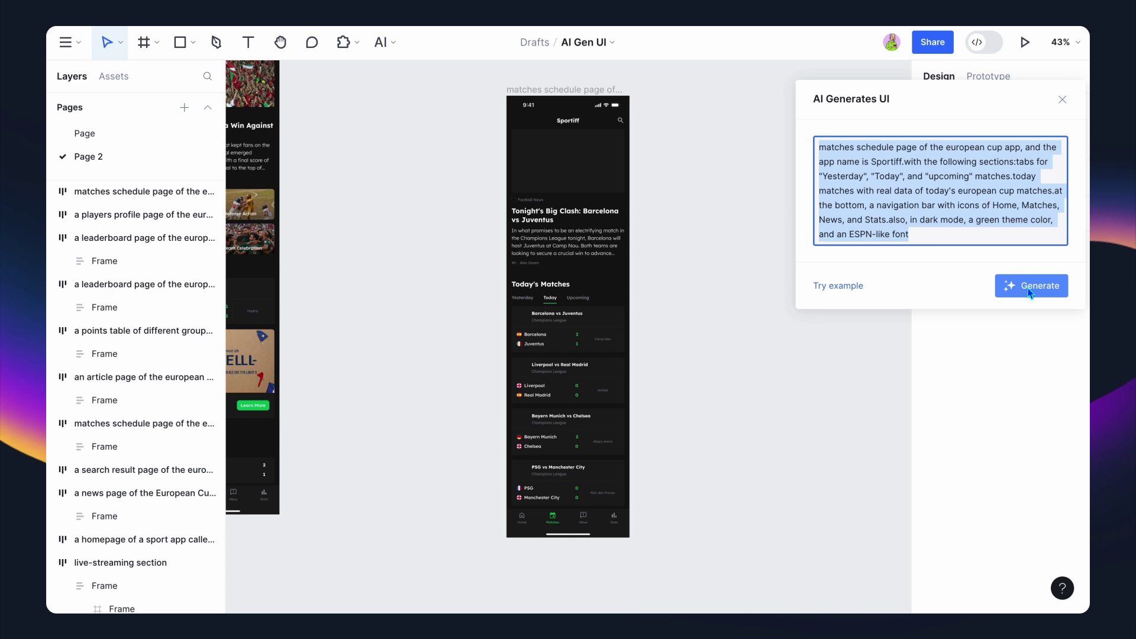
scroll(611, 330, "right", 5)
key("ctrl+Return")
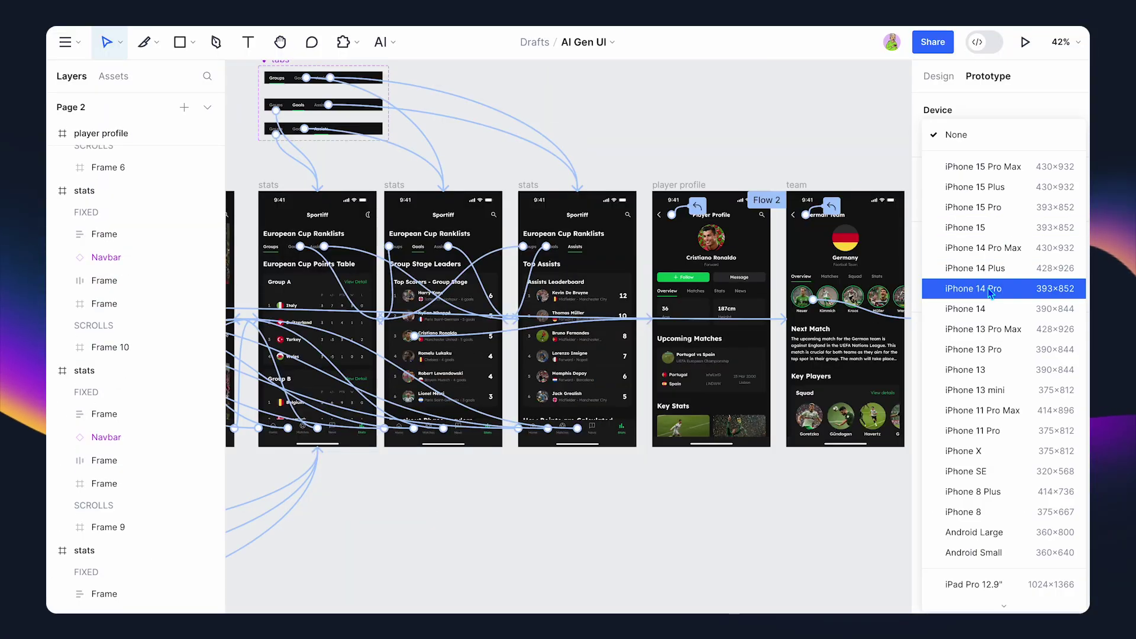
- Set the prototype preview device to iPhone 14
left_click(990, 290)
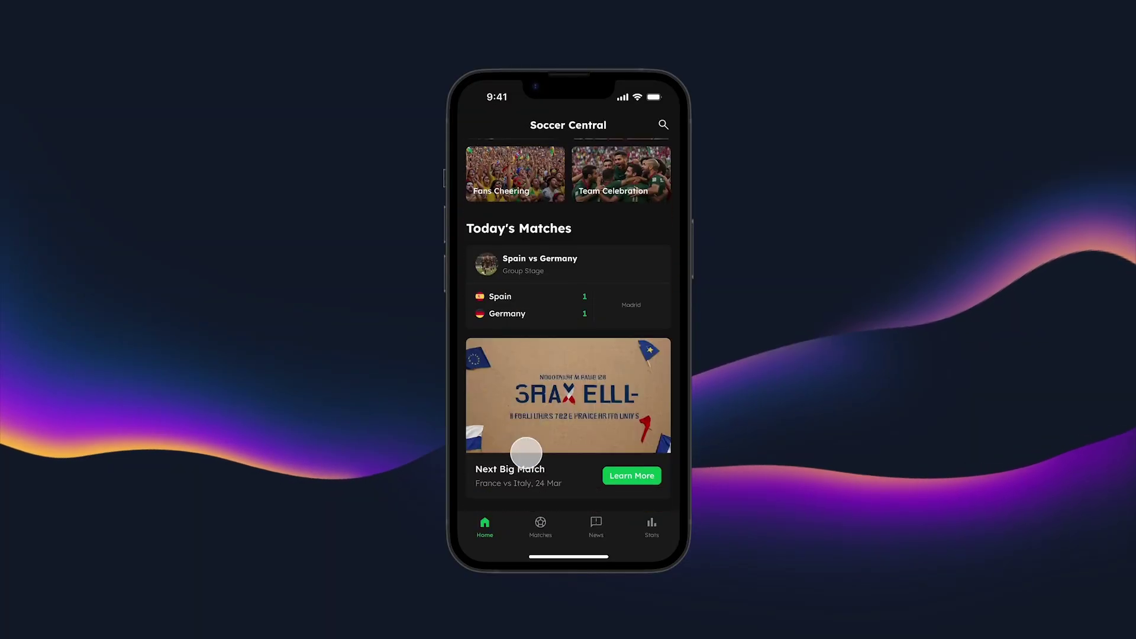
- In the prototype, open search, return home, then go to the European Cup Schedule
scroll(526, 453, "down", 3)
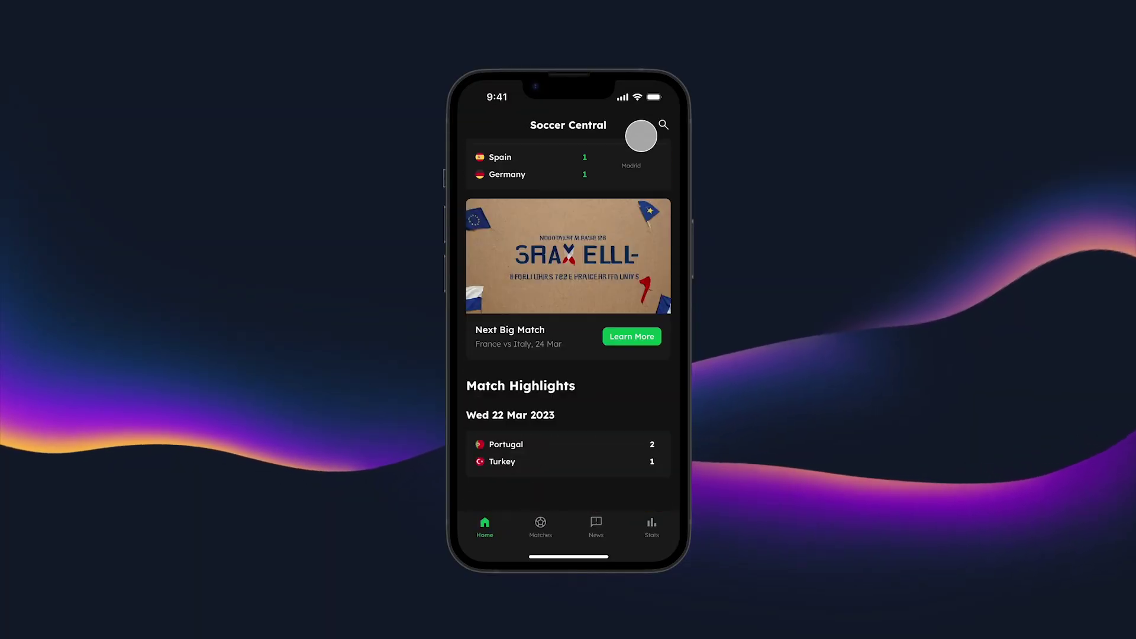
left_click(662, 124)
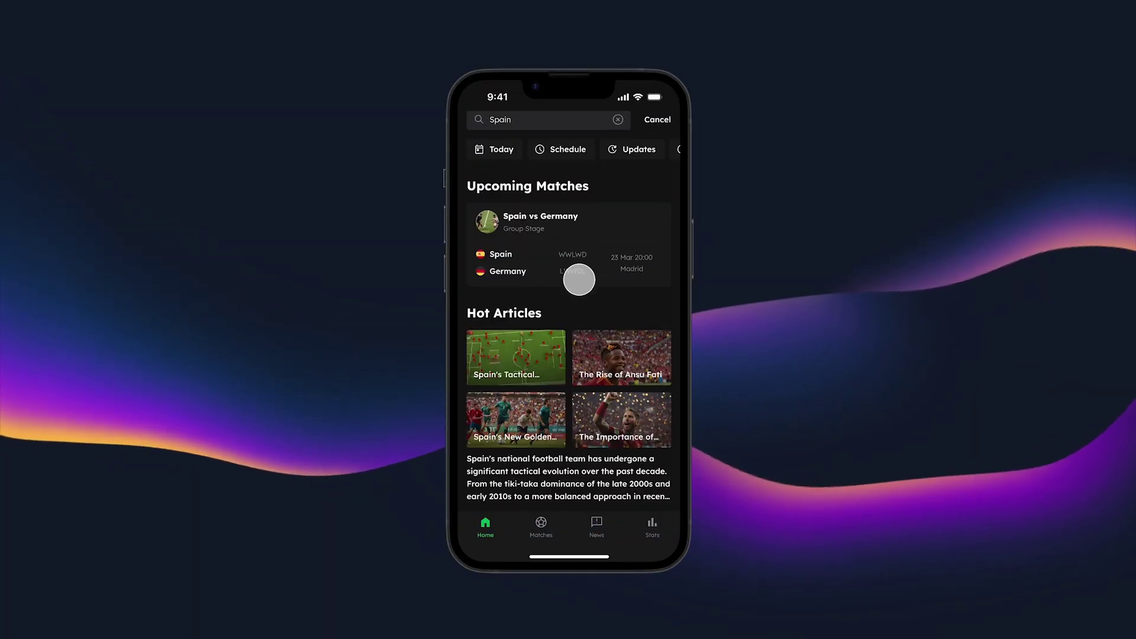
left_click(474, 122)
left_click(548, 512)
scroll(586, 290, "up", 2)
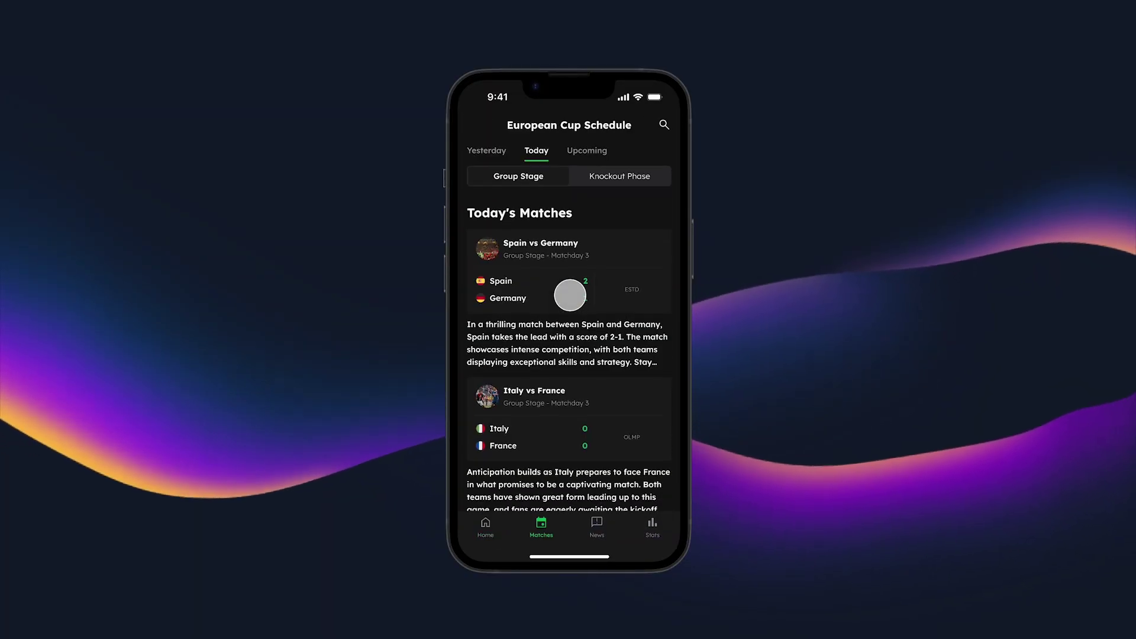
scroll(650, 286, "down", 2)
- Navigate to the European Cup News screen, then the stats rankings screen
left_click(600, 524)
scroll(598, 335, "up", 2)
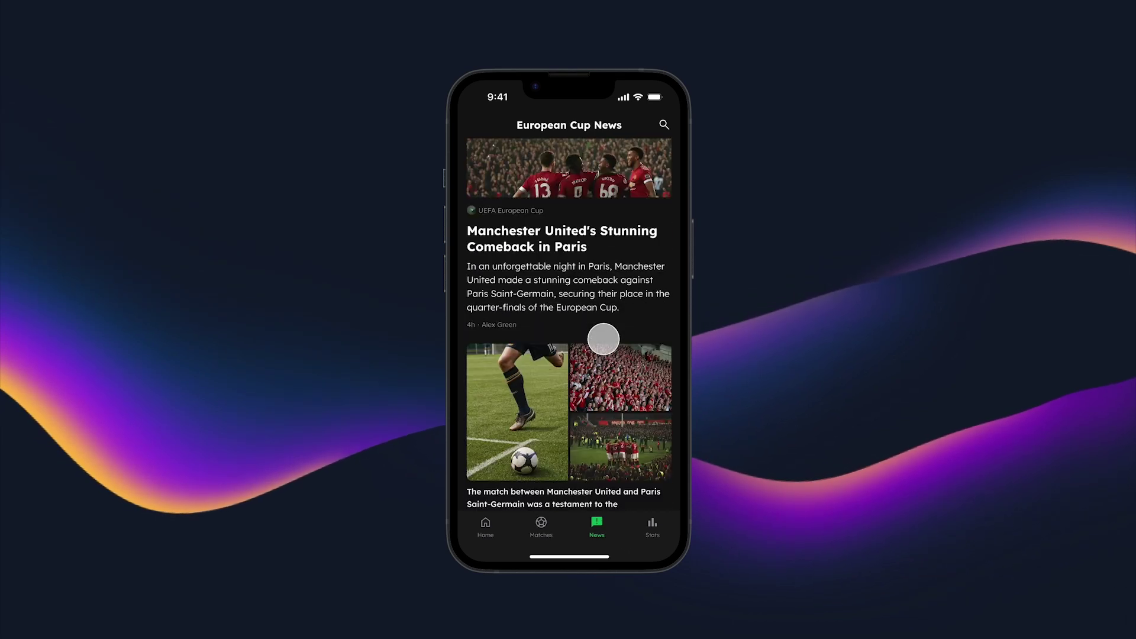
scroll(601, 335, "down", 2)
scroll(603, 414, "up", 3)
left_click(652, 524)
scroll(598, 302, "down", 2)
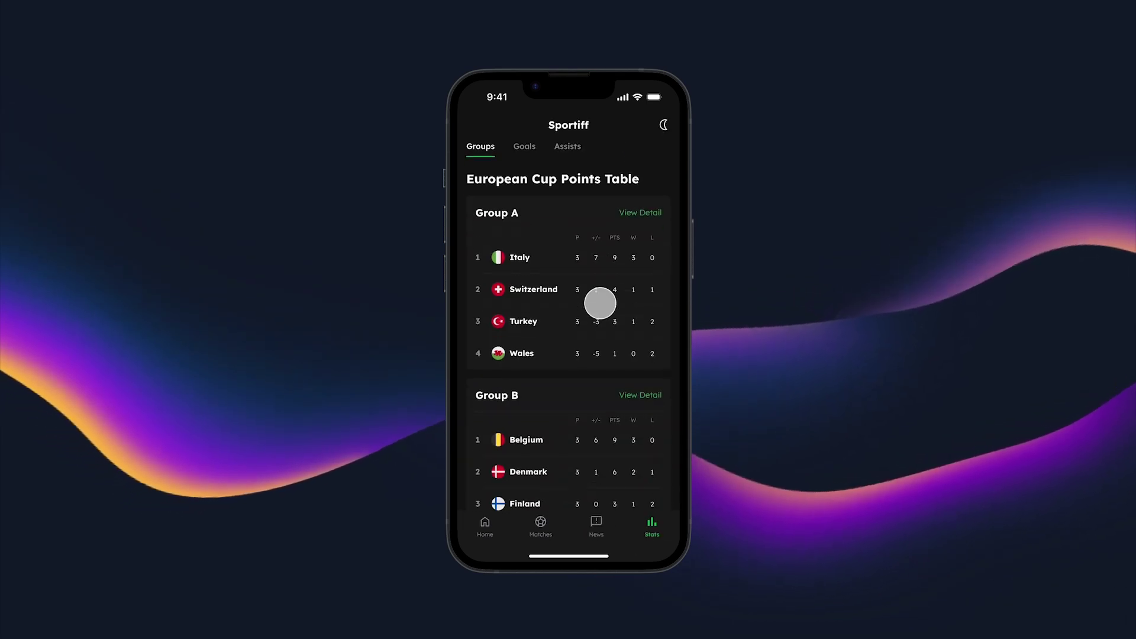
scroll(598, 302, "up", 2)
scroll(562, 249, "down", 10)
scroll(538, 207, "up", 10)
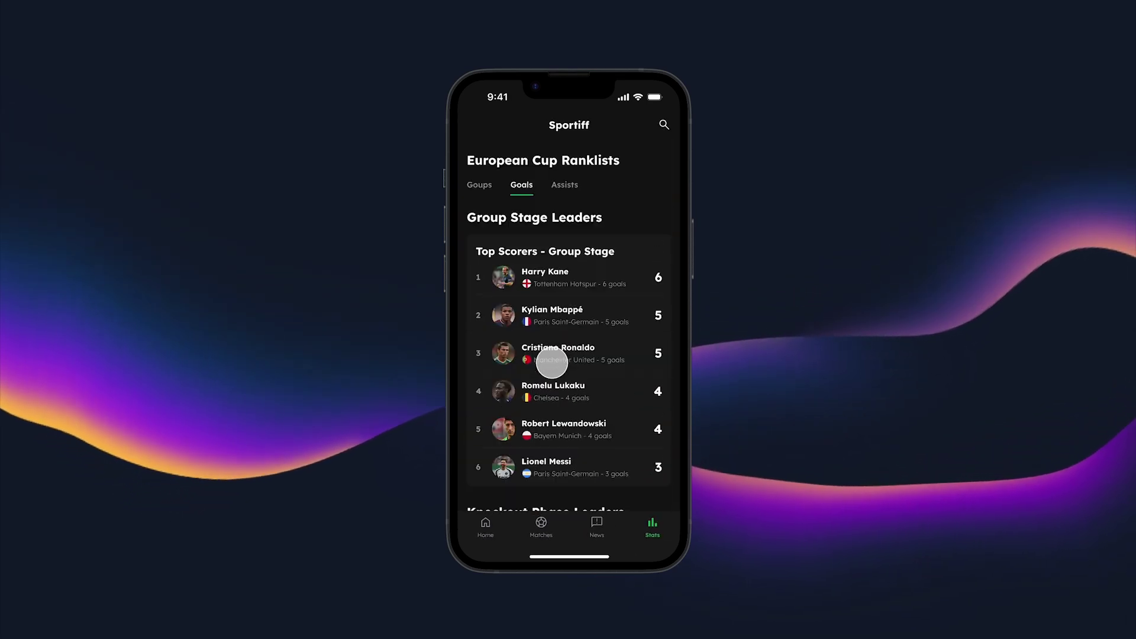
- Switch between assists and goal scorers rankings, then open a top scorer's player profile
left_click(562, 182)
scroll(545, 278, "down", 5)
scroll(548, 275, "up", 5)
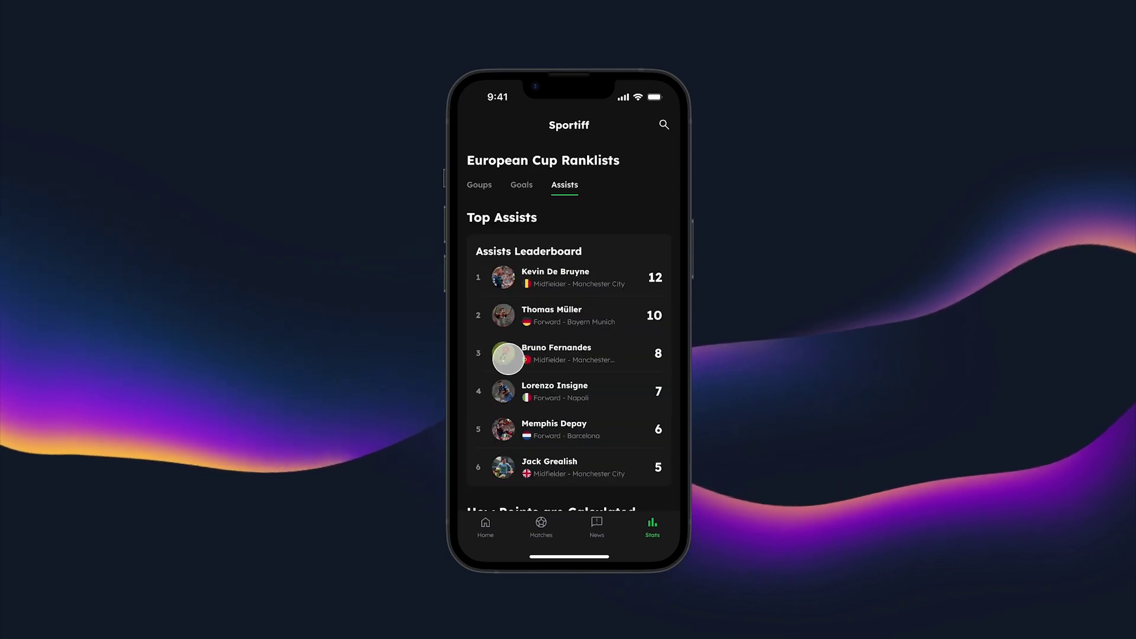
left_click(522, 185)
left_click(509, 355)
scroll(570, 324, "down", 5)
scroll(570, 324, "up", 5)
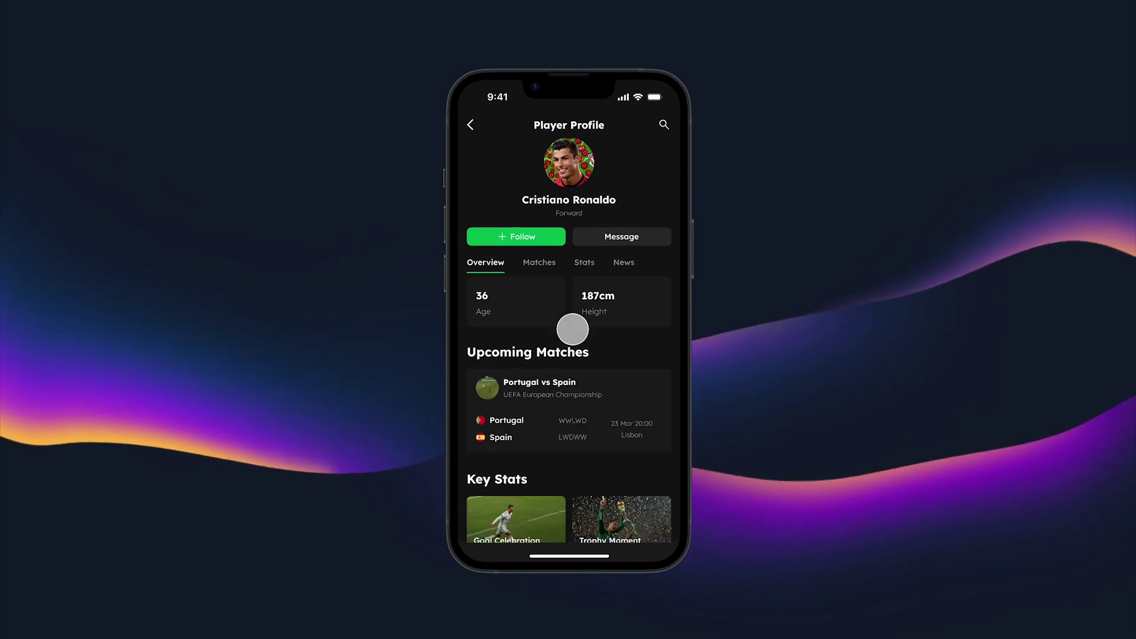
scroll(570, 325, "down", 5)
scroll(572, 329, "up", 5)
- Return to the match schedule and open the German Team page from the Germany row
left_click(470, 125)
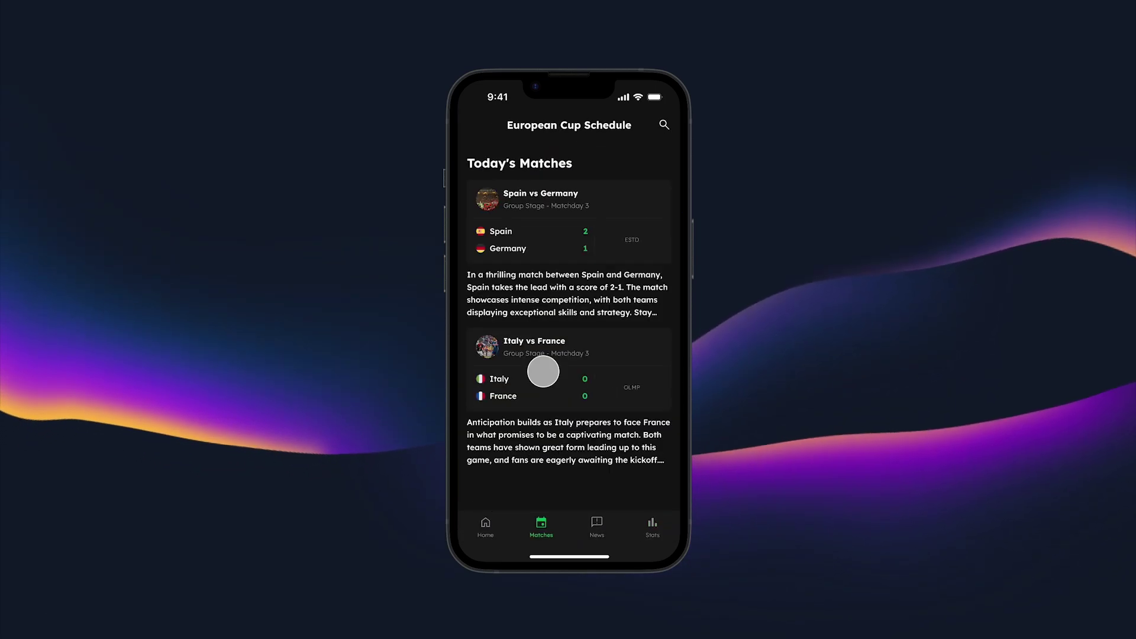
scroll(543, 367, "up", 5)
left_click(521, 276)
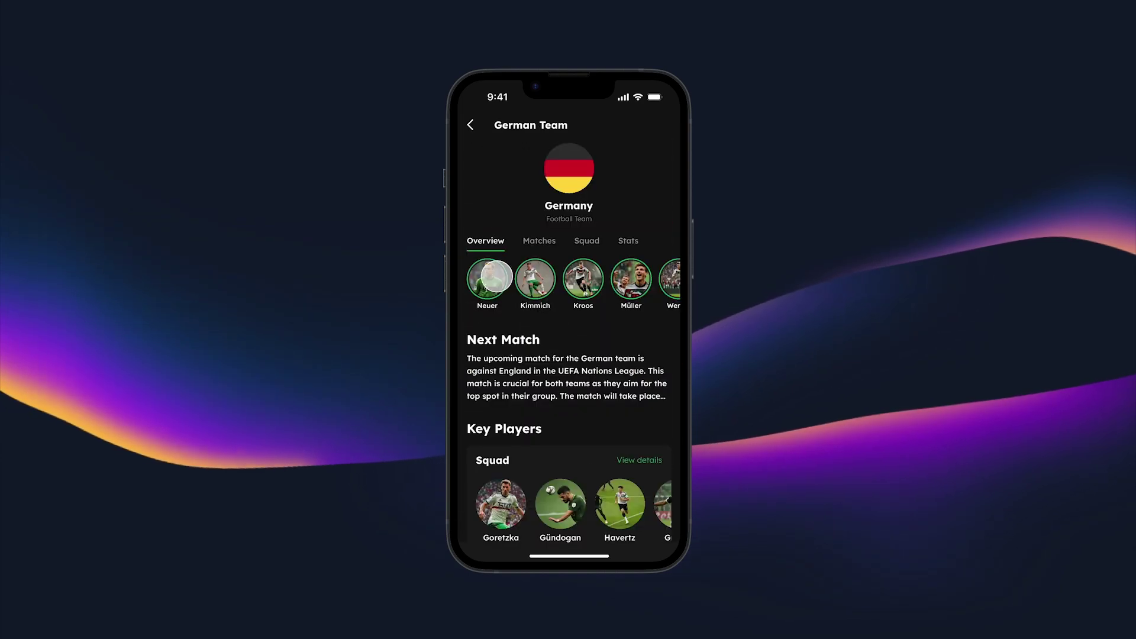